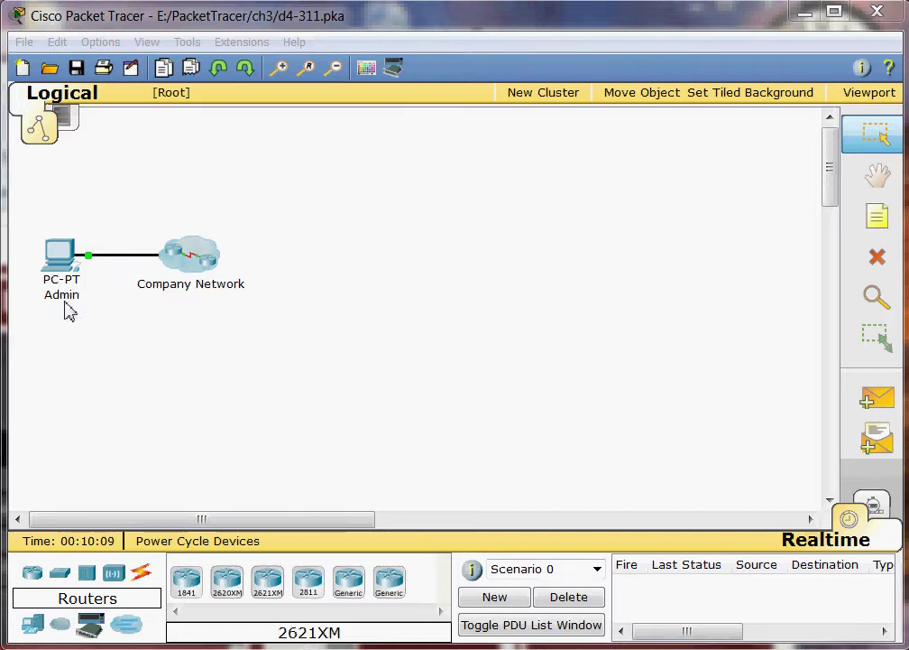
Open the Admin PC's Command Prompt and run ipconfig to check its IP settings
left_click(71, 271)
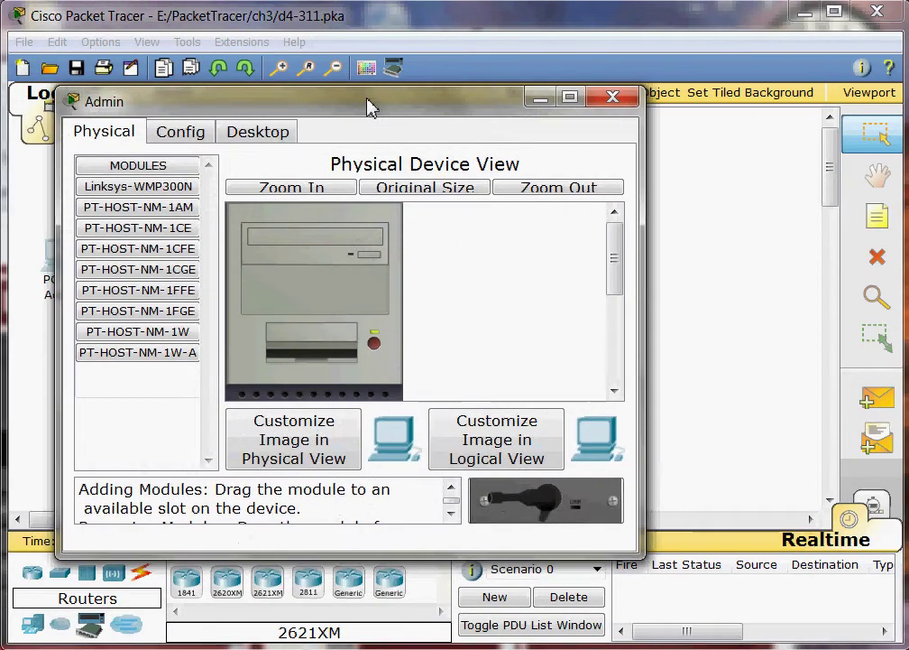
left_click(274, 144)
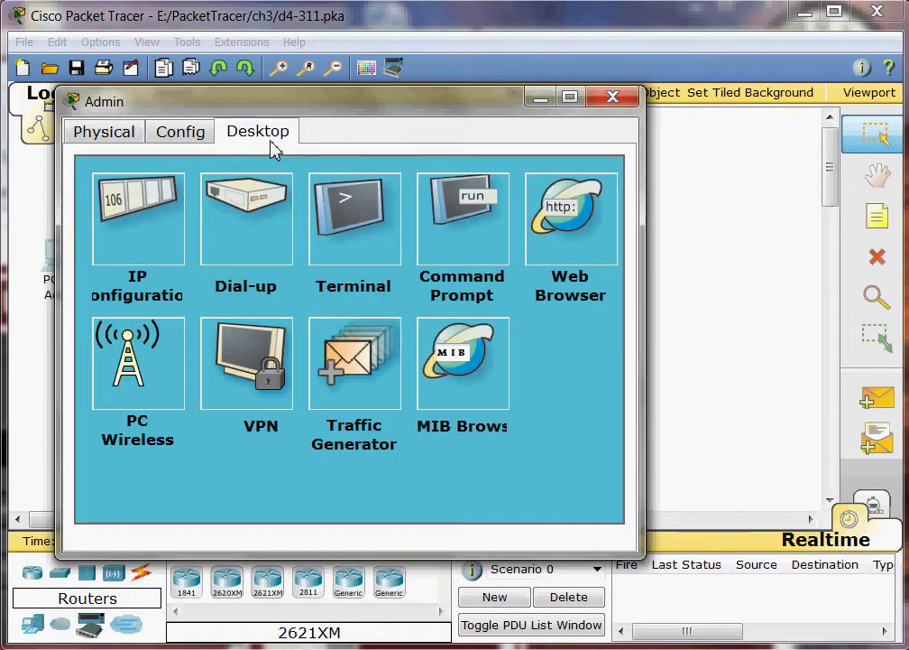
left_click(458, 233)
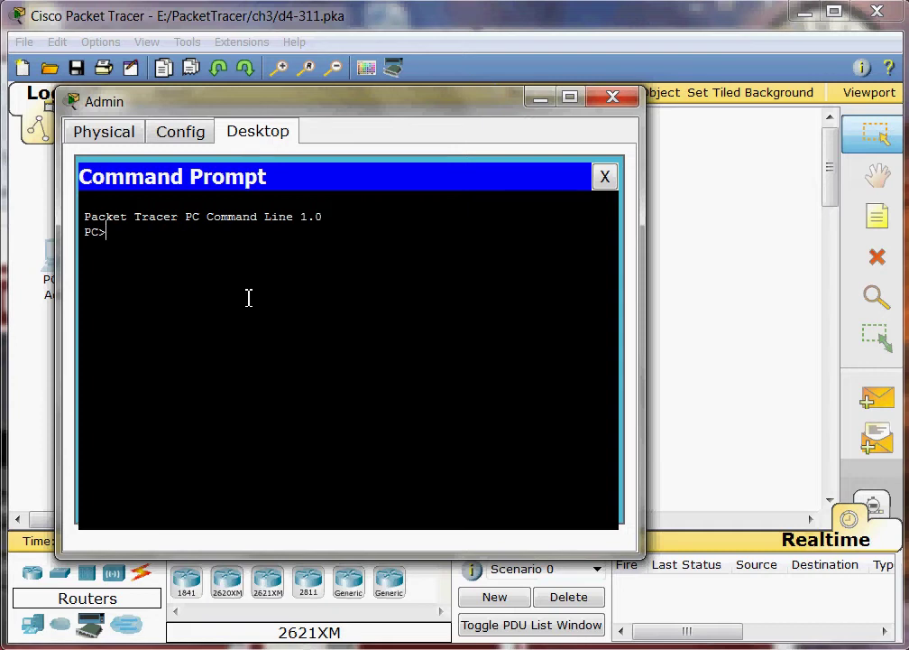
type("ipconfig")
key("Return")
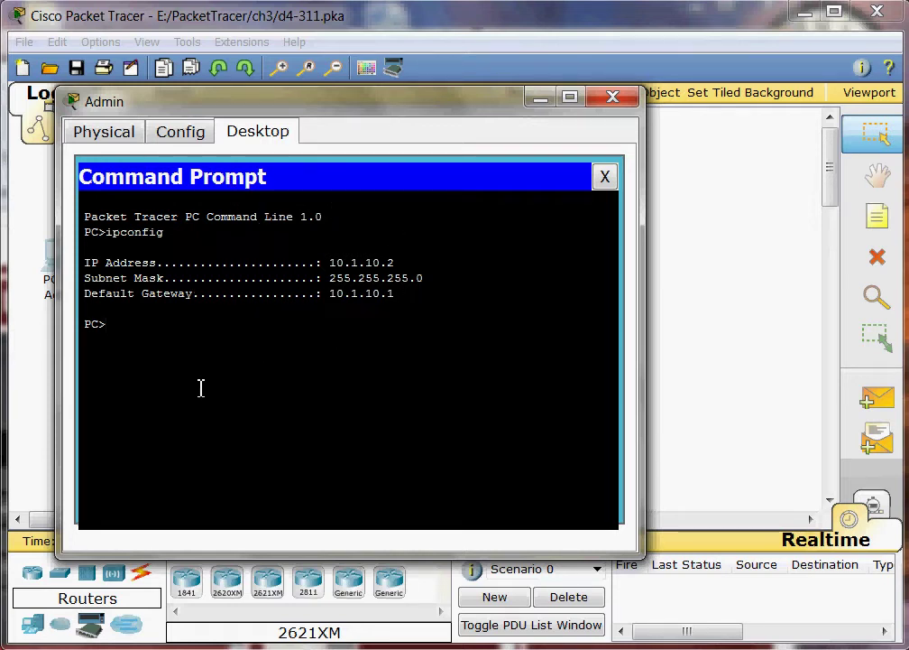
Telnet to the default gateway 10.1.10.1, enter the login password, and enter privileged mode with the enable password
type("telnet 10.1.10.1")
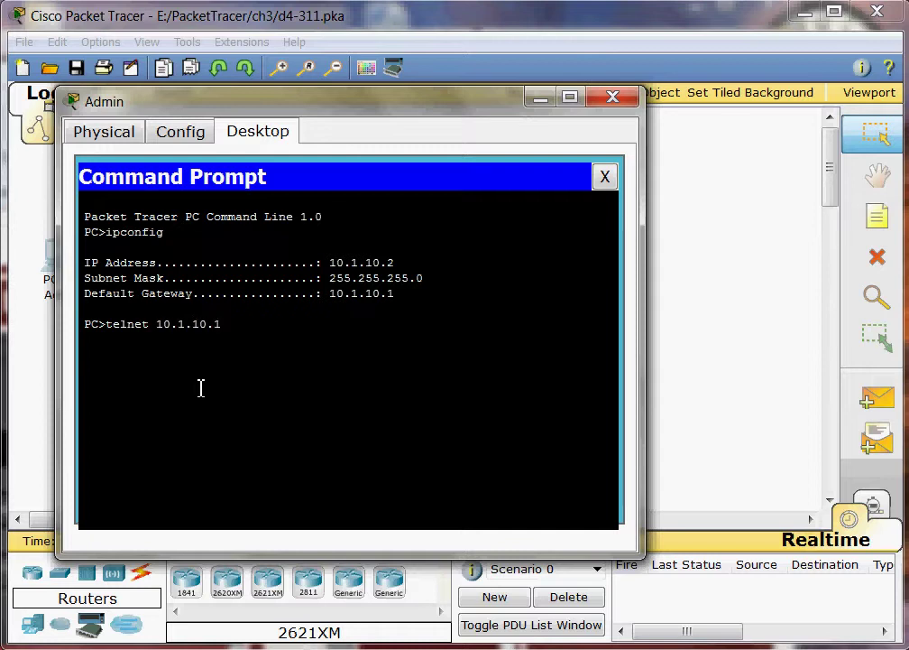
key("Return")
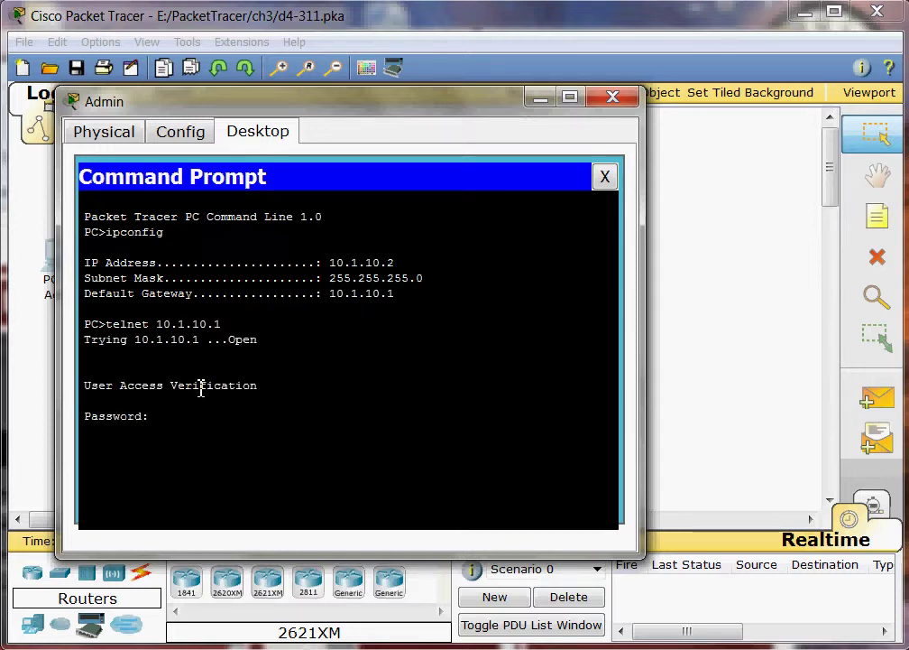
key("Return")
type("en")
key("Return")
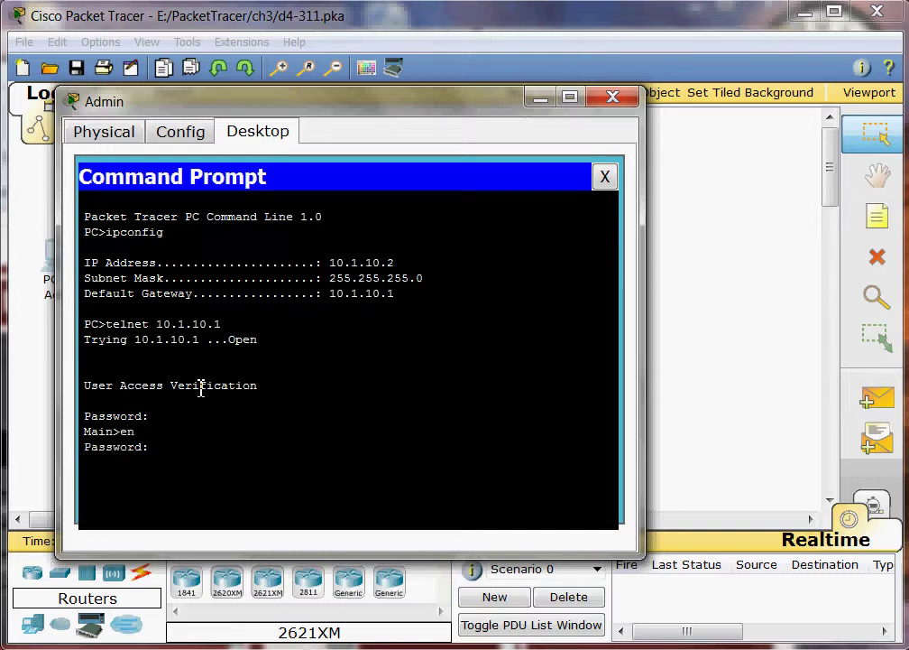
key("Return")
Display the Main router's complete running configuration with show run
type("show run")
key("Return")
key("space")
key("space")
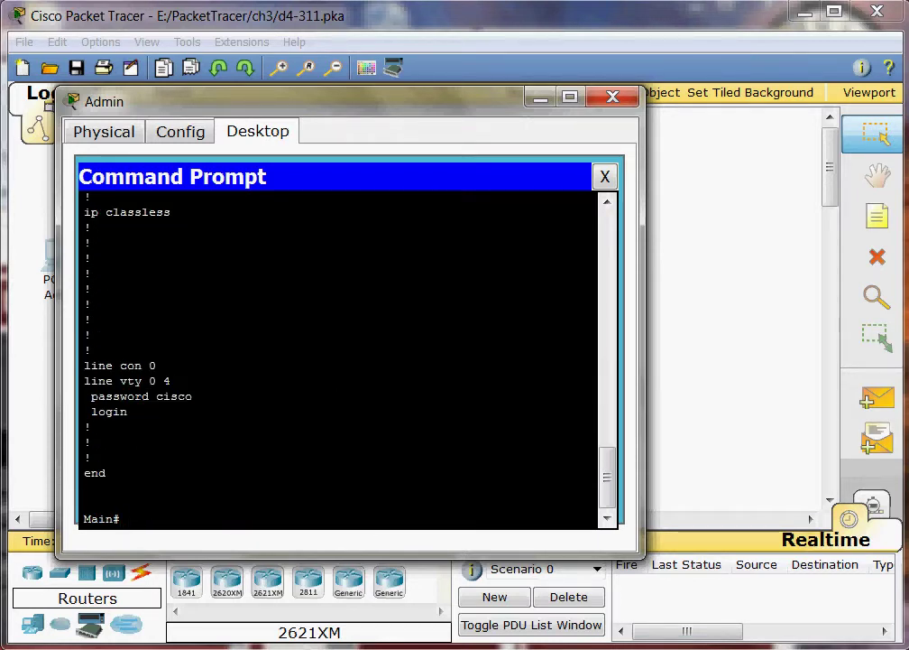
Examine the running configuration from the hostname through the FastEthernet interfaces and subinterfaces, EIGRP settings and vty lines
left_click(607, 204)
left_click_drag(607, 204, 607, 209)
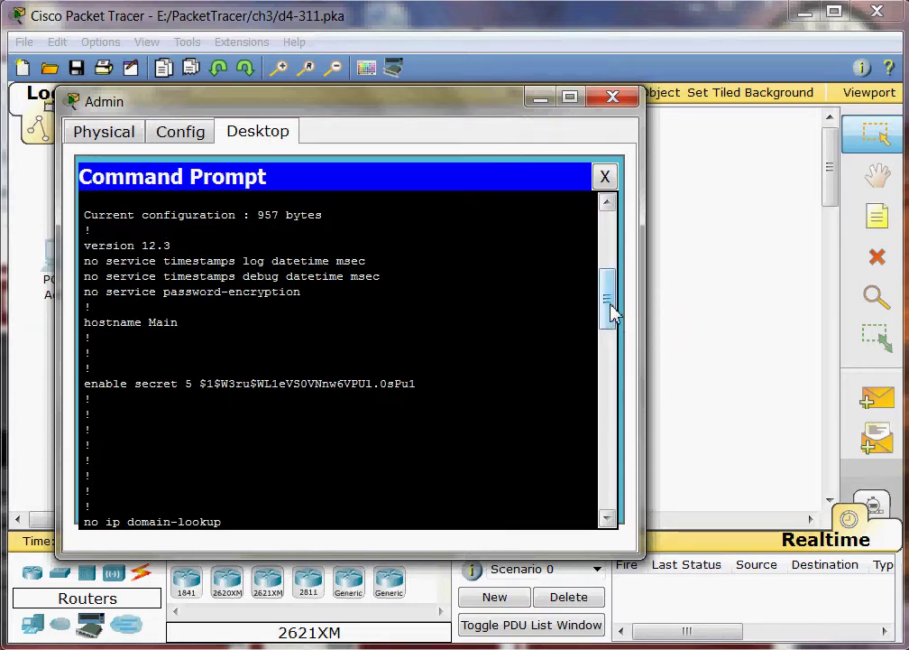
left_click_drag(612, 312, 619, 390)
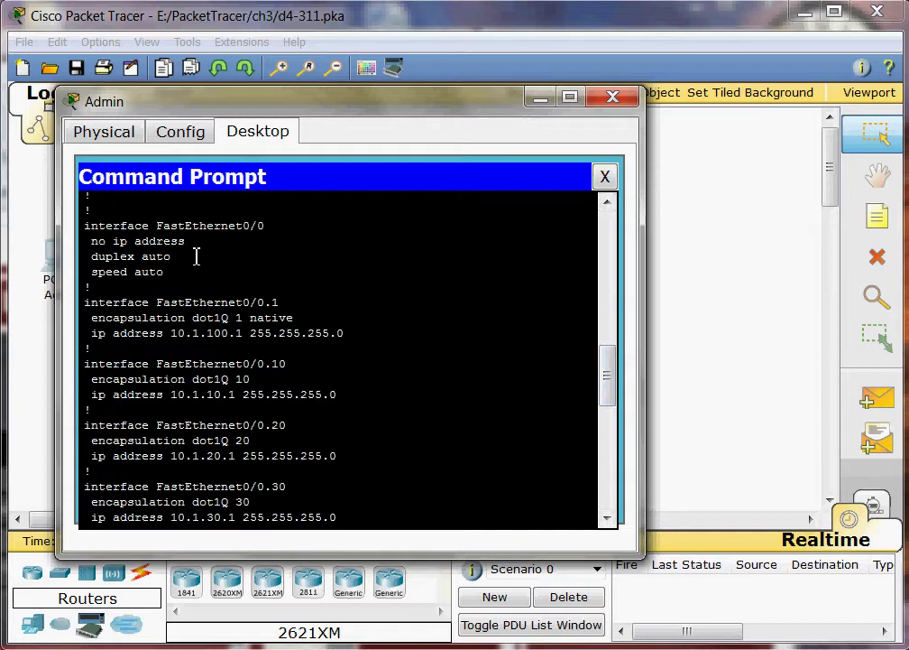
left_click_drag(614, 375, 614, 392)
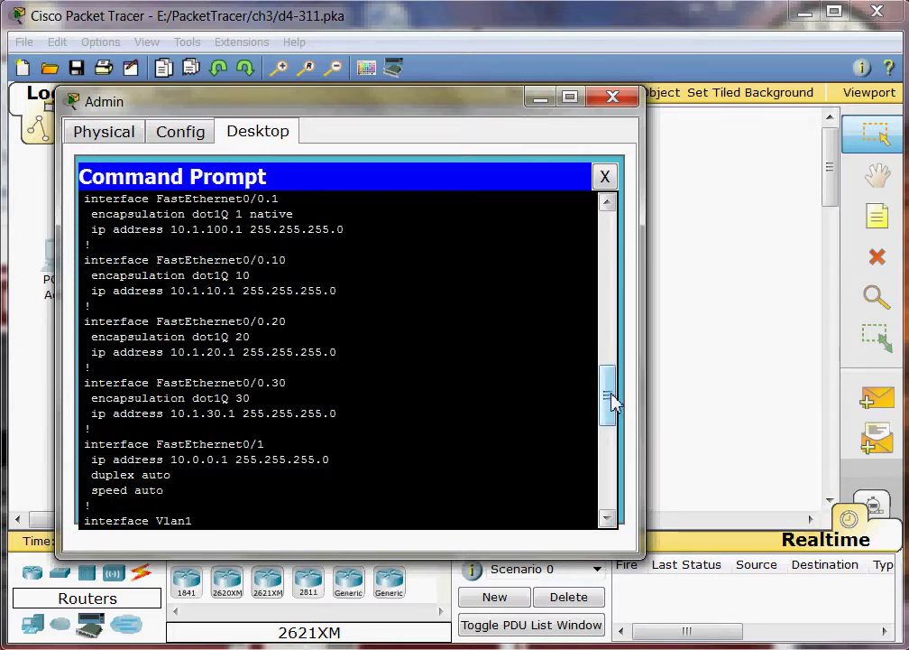
scroll(611, 403, "down", 2)
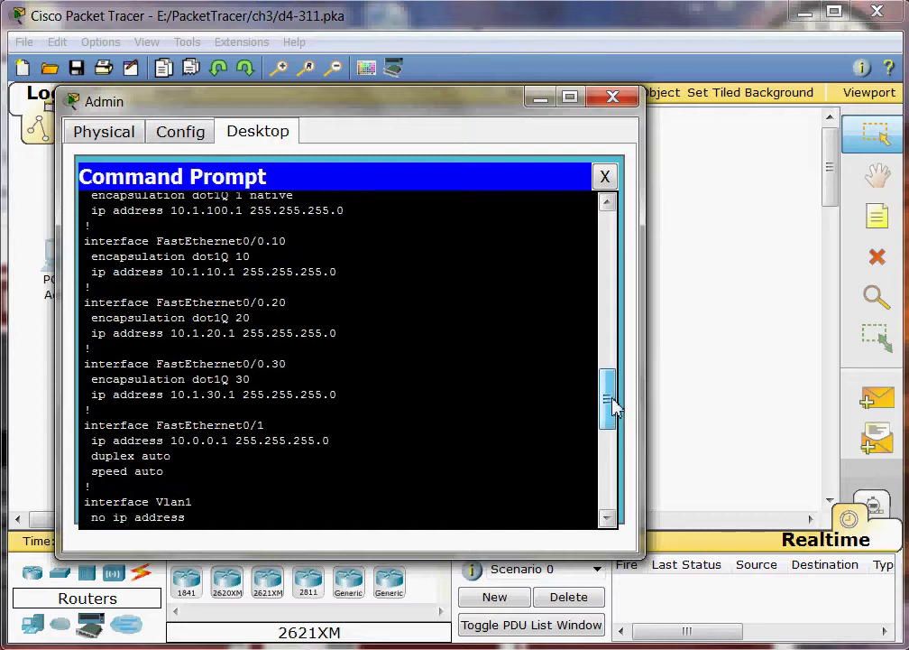
scroll(611, 403, "up", 3)
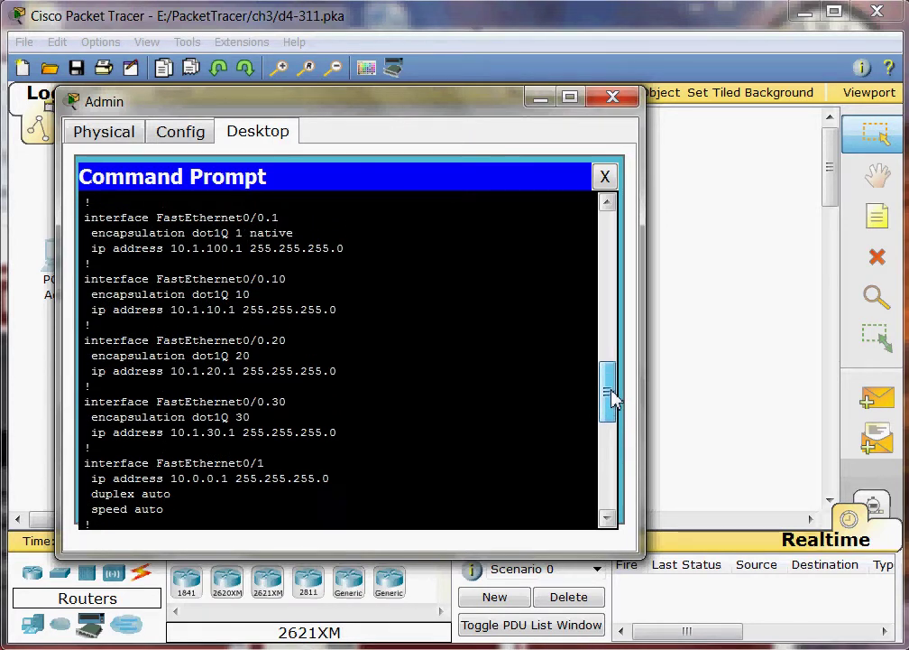
scroll(610, 402, "down", 3)
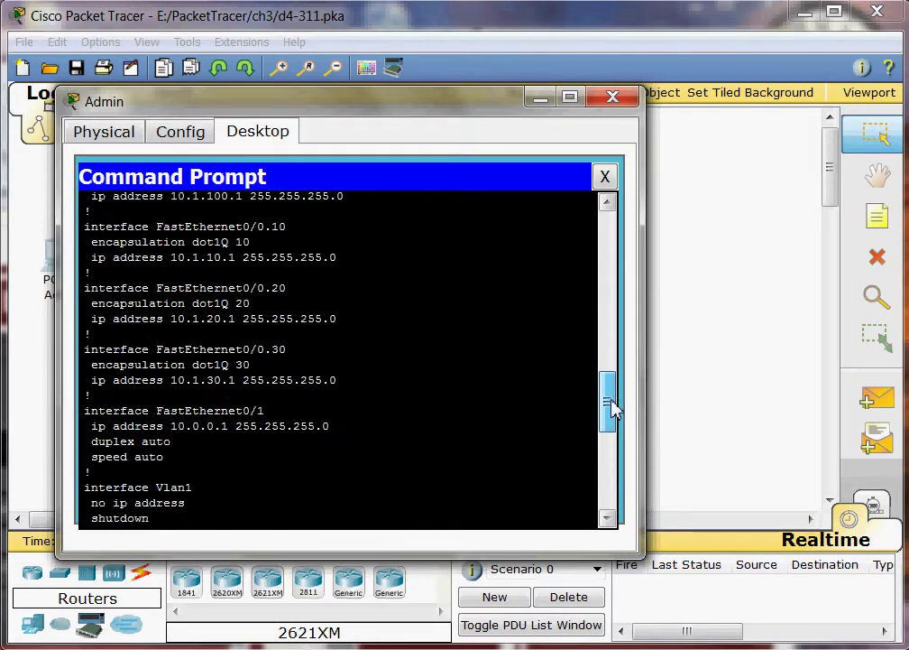
left_click_drag(612, 401, 612, 442)
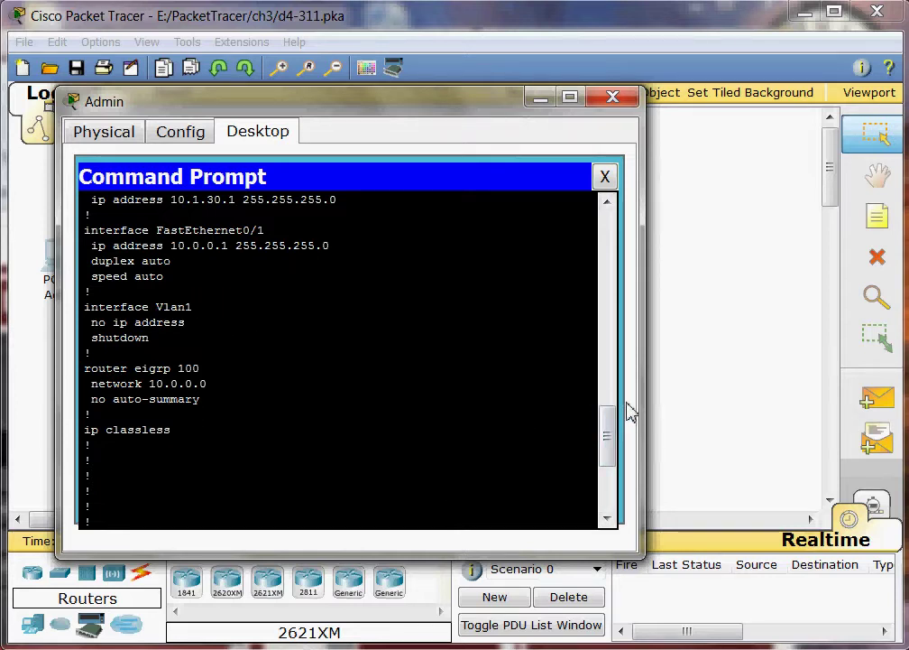
left_click_drag(615, 426, 611, 485)
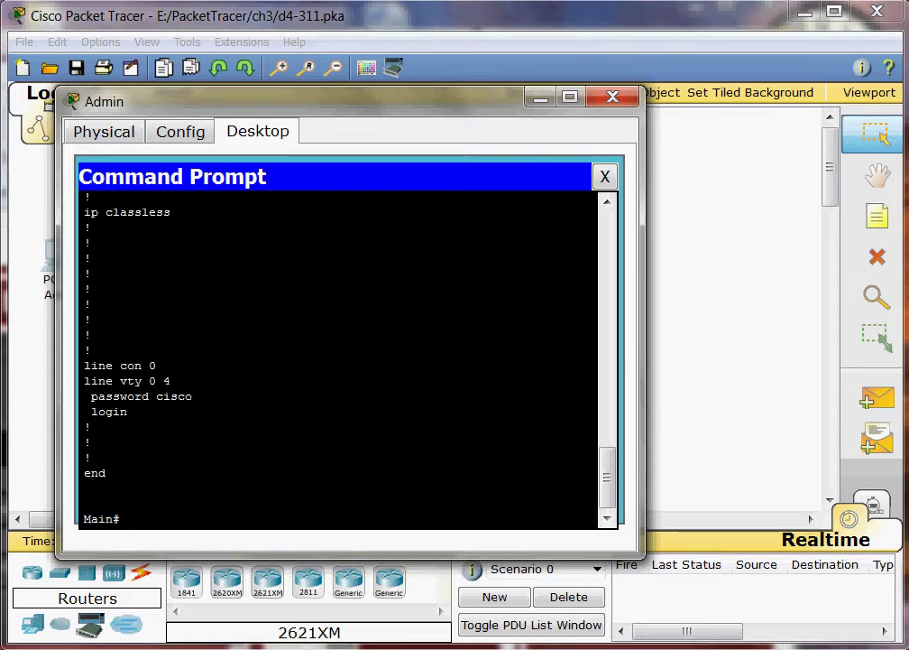
Display the Main router's routing table with show ip route
type("show ip")
key("Tab")
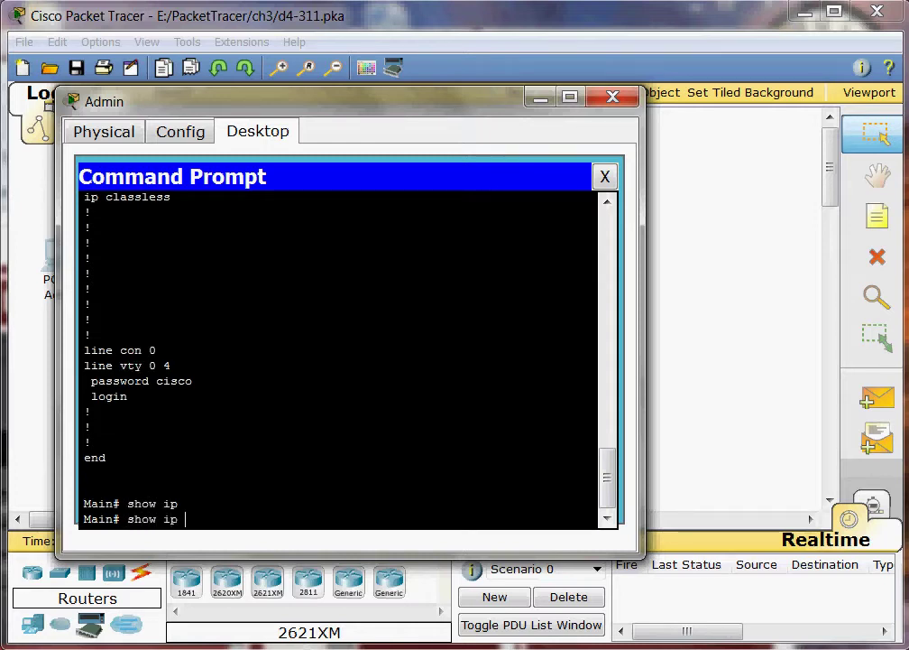
type("rou")
key("Tab")
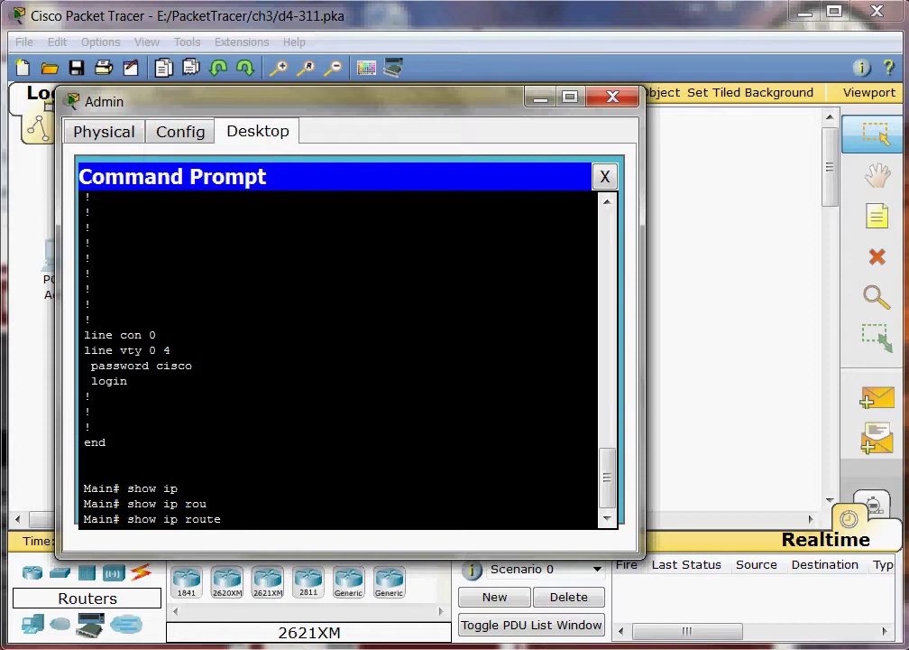
key("Return")
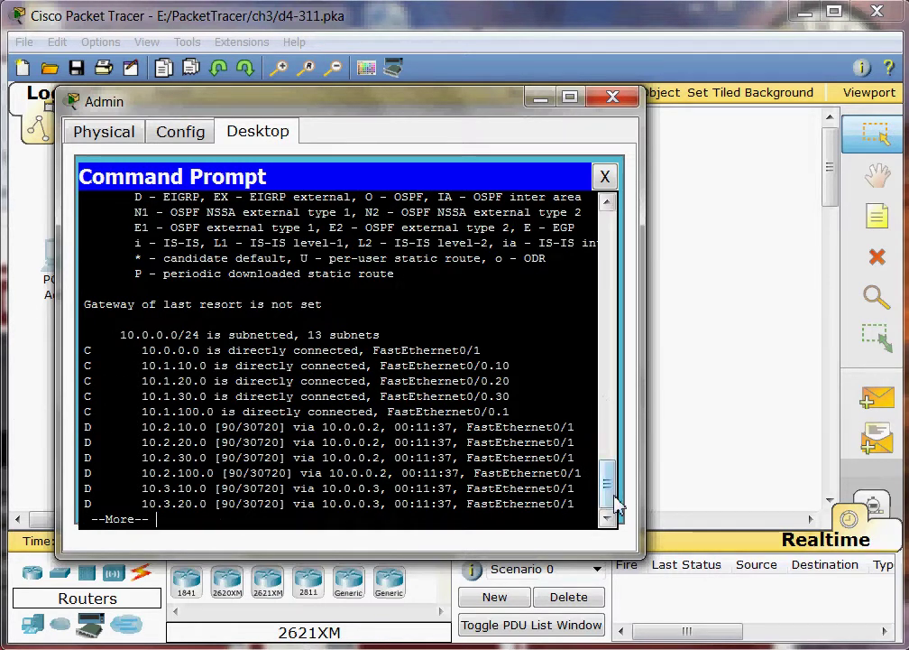
Examine the EIGRP-learned and directly connected routes, highlighting each group, and page to the end of the routing table
scroll(609, 497, "up", 1)
scroll(609, 491, "down", 1)
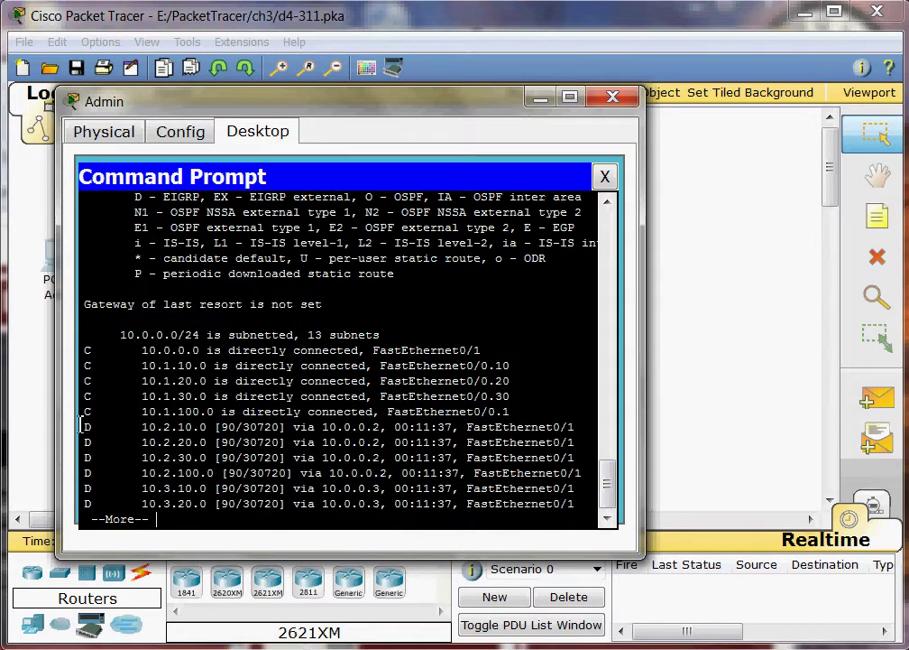
left_click_drag(83, 426, 594, 503)
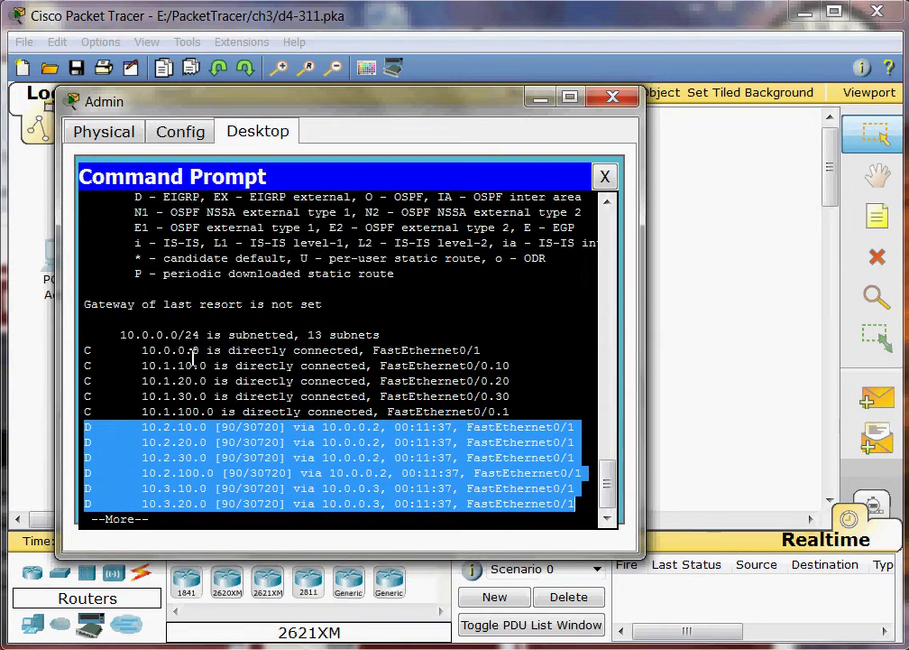
scroll(609, 487, "up", 2)
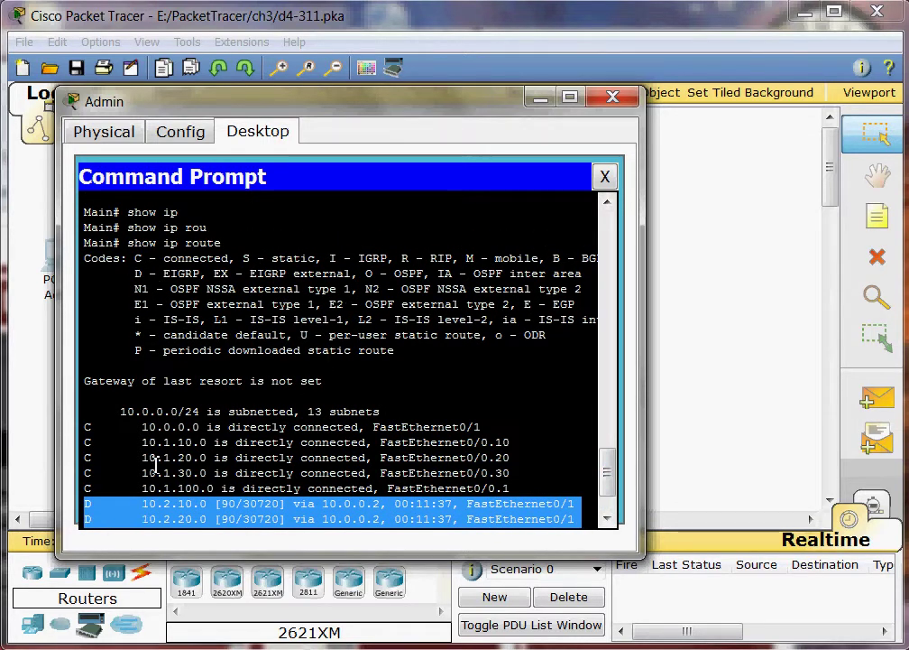
left_click_drag(87, 427, 529, 488)
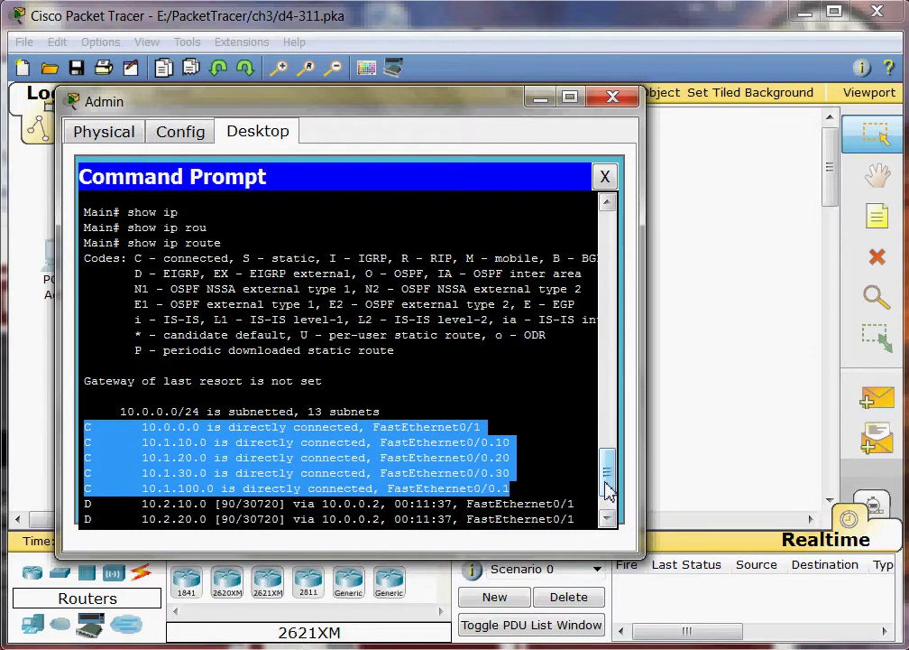
left_click_drag(609, 483, 609, 499)
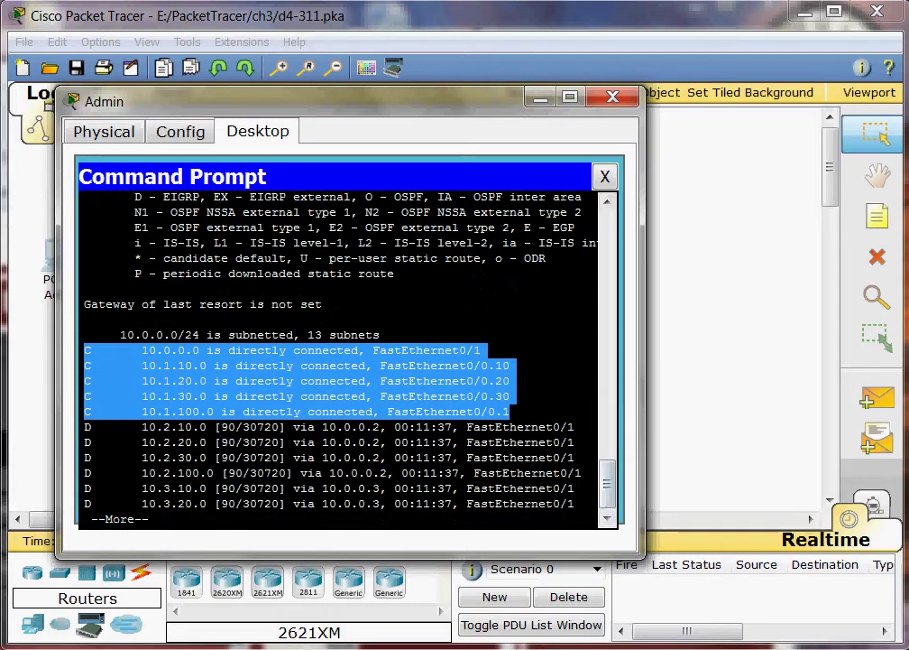
left_click(546, 503)
key("space")
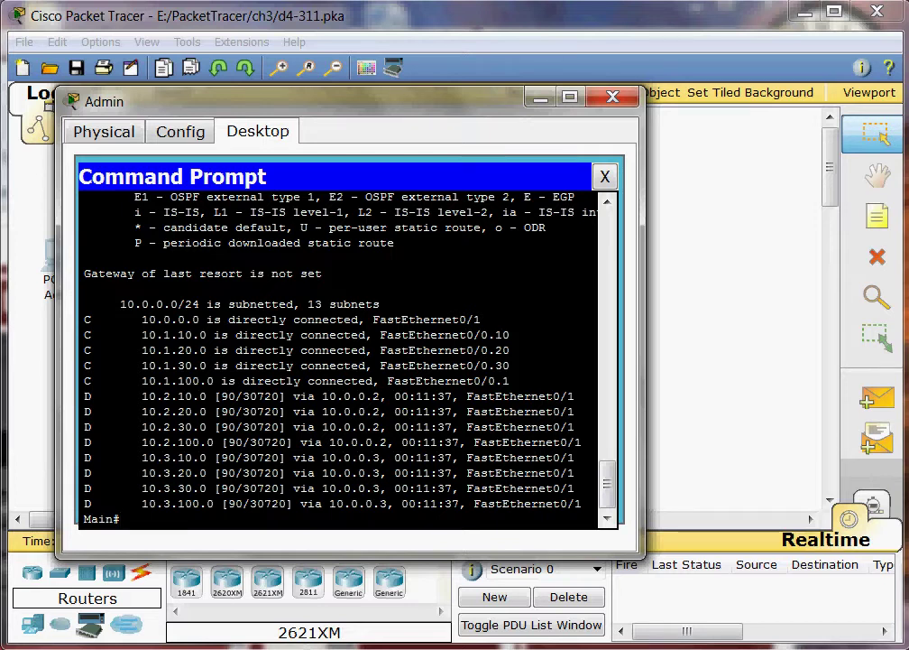
Run show interfaces on the Main router and page through the details of every interface and subinterface
type("show in")
key("Tab")
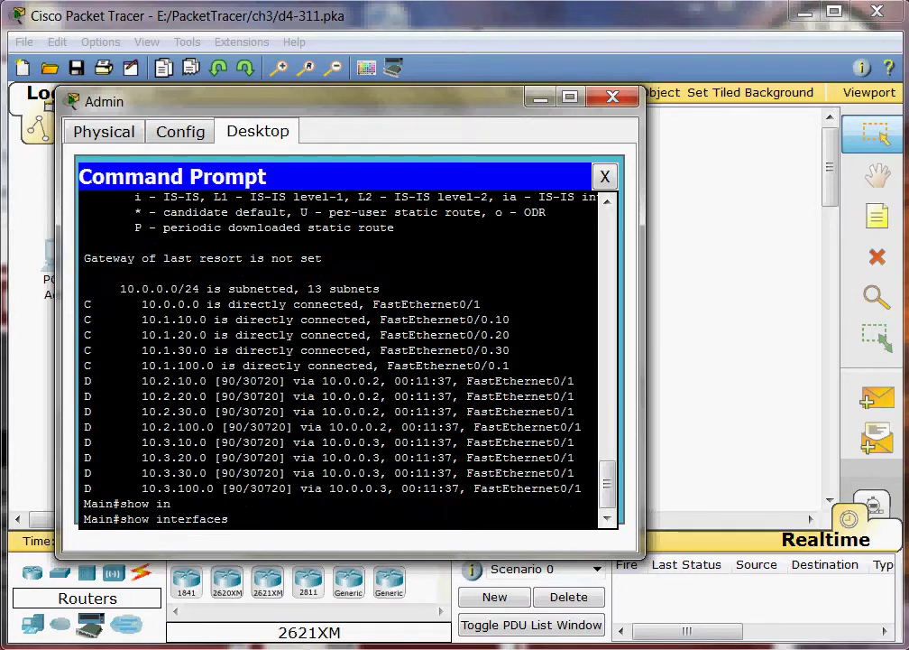
key("Return")
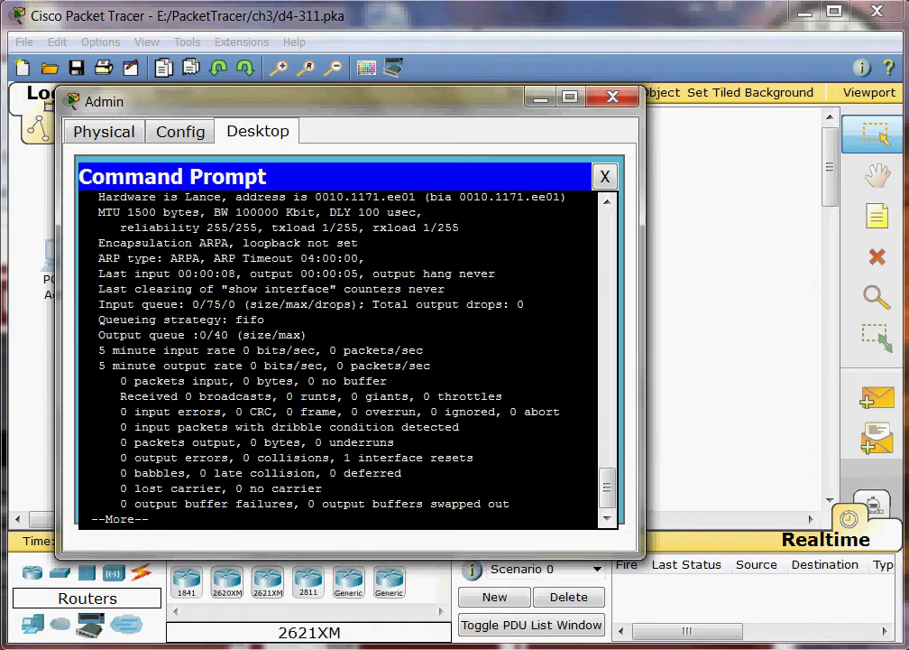
left_click_drag(610, 489, 614, 522)
key("space")
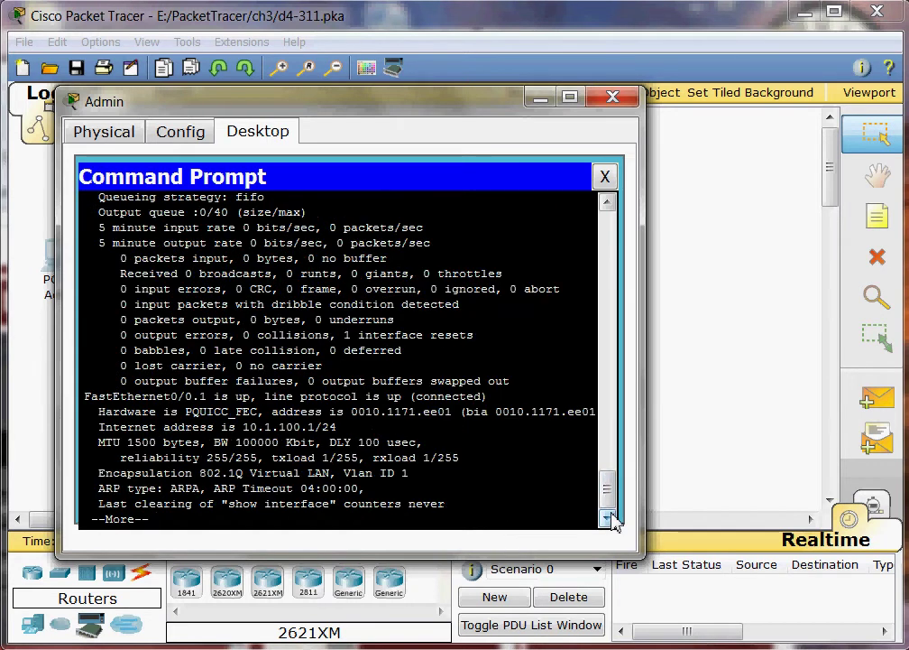
key("space")
key("space")
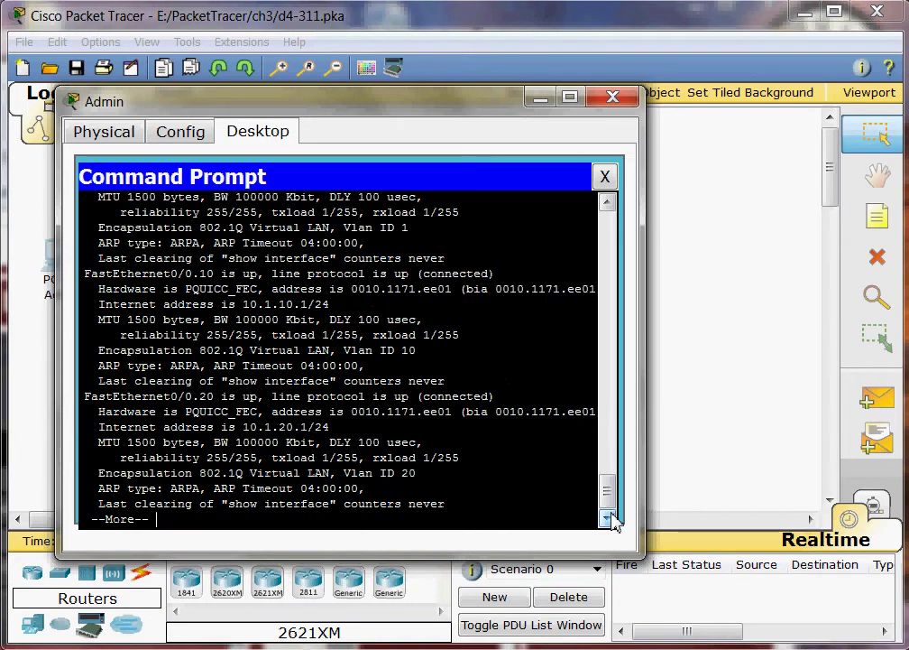
key("space")
key("space")
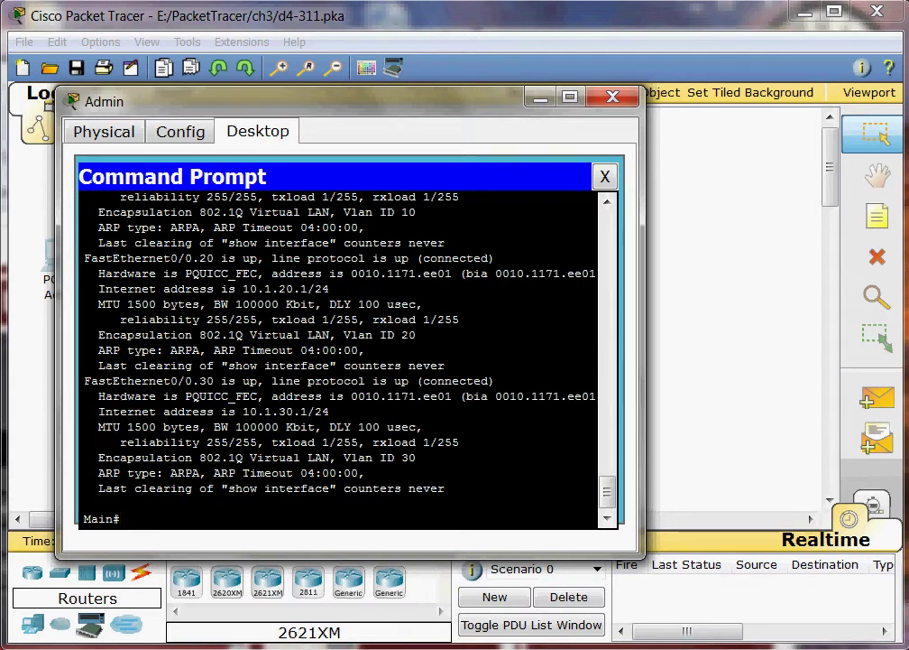
Display the summary of interface addresses and status with show ip interface brief
type("show ip in")
key("Tab")
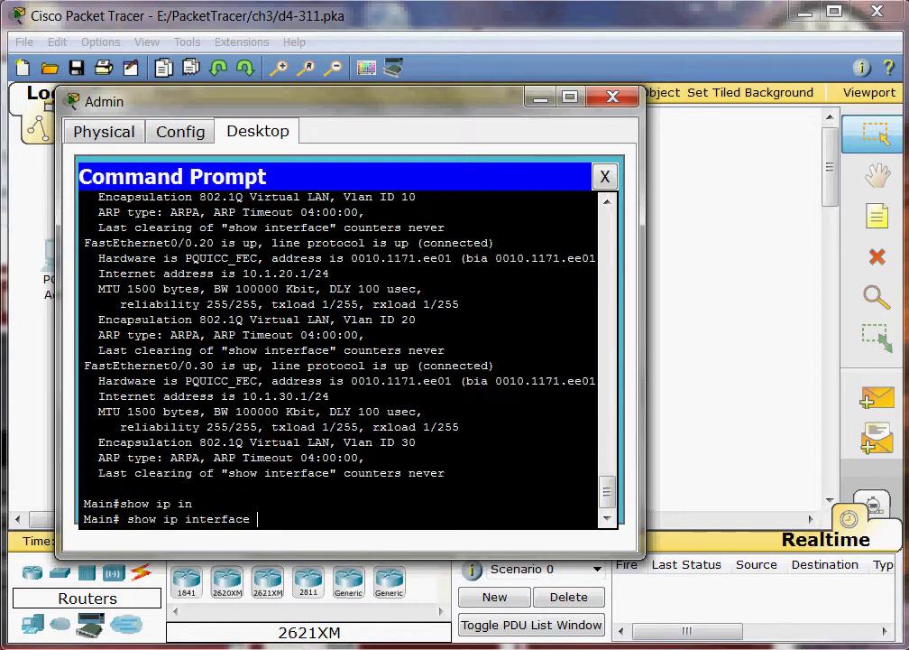
type("br")
key("Tab")
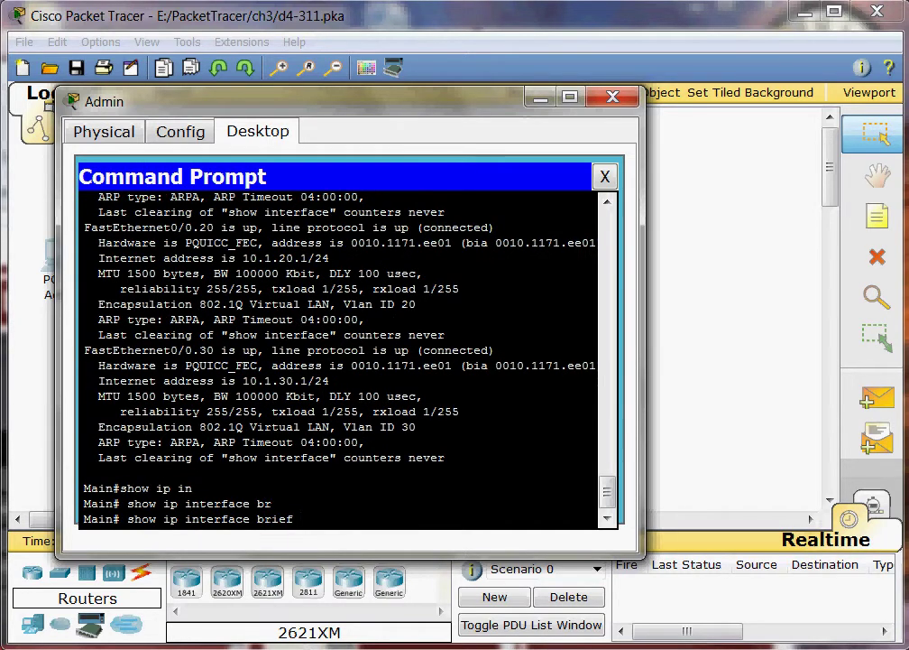
key("Return")
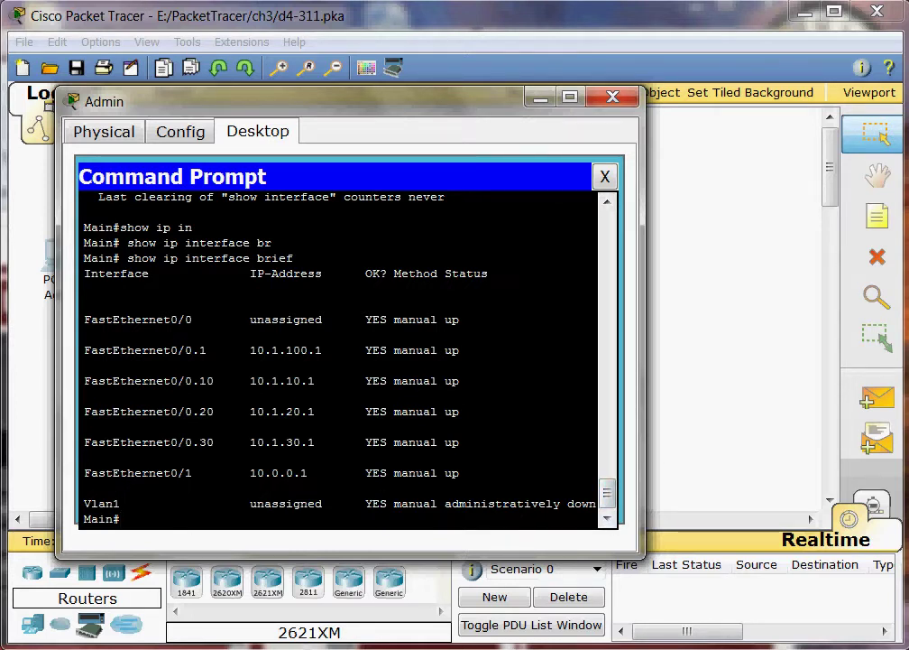
Display the Main router's hardware and IOS details with show version
type("show ver")
key("Return")
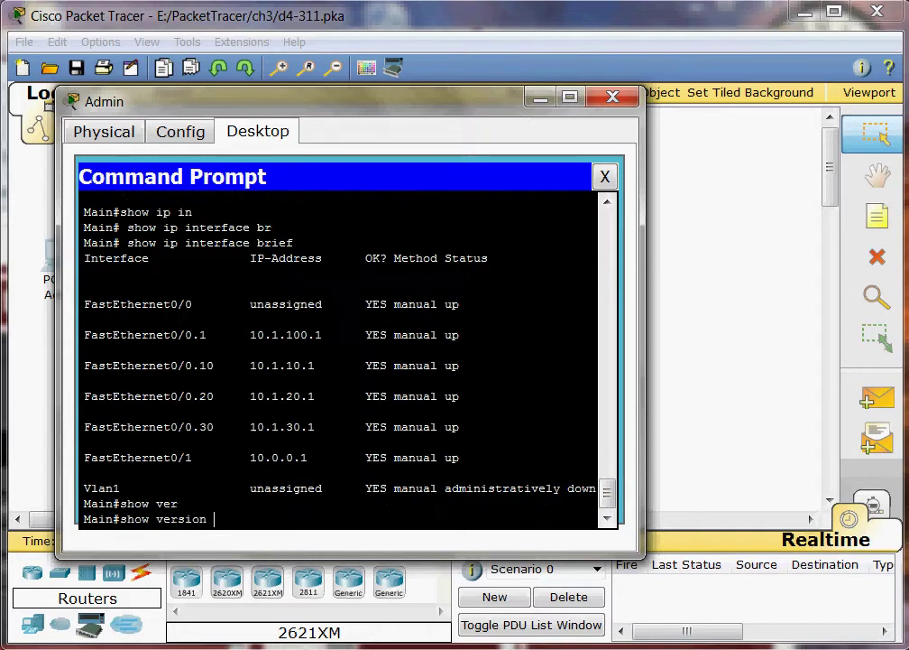
key("Return")
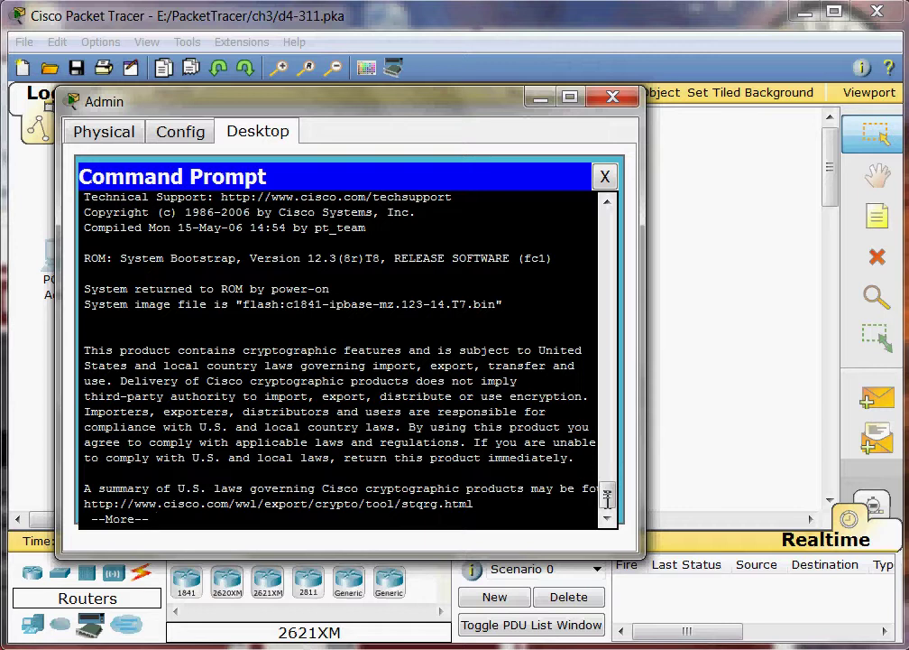
Page to the end of the Main router's version output
key("space")
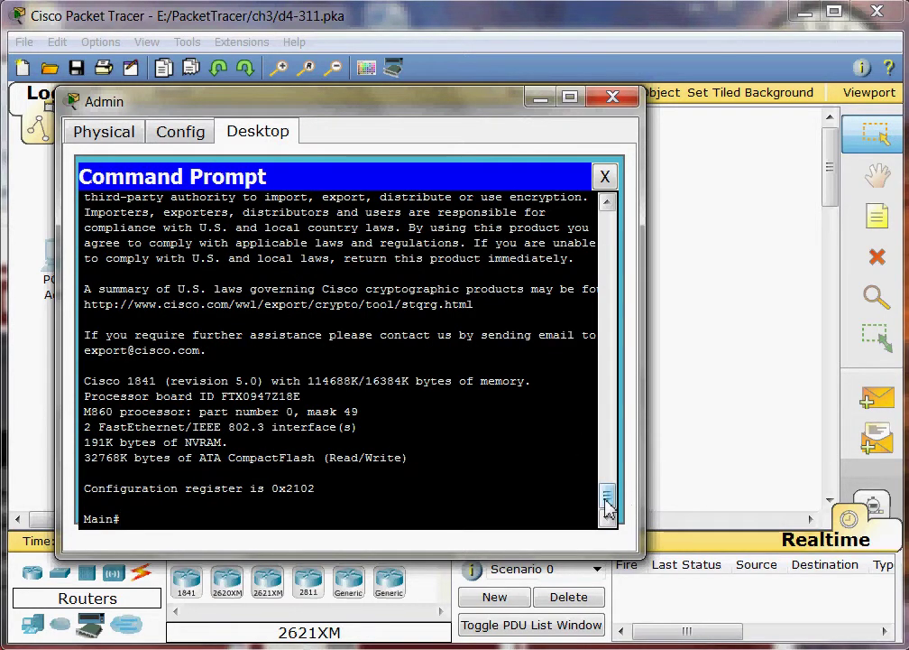
mouse_move(605, 501)
left_mouse_down()
mouse_move(605, 484)
mouse_move(608, 510)
left_mouse_up()
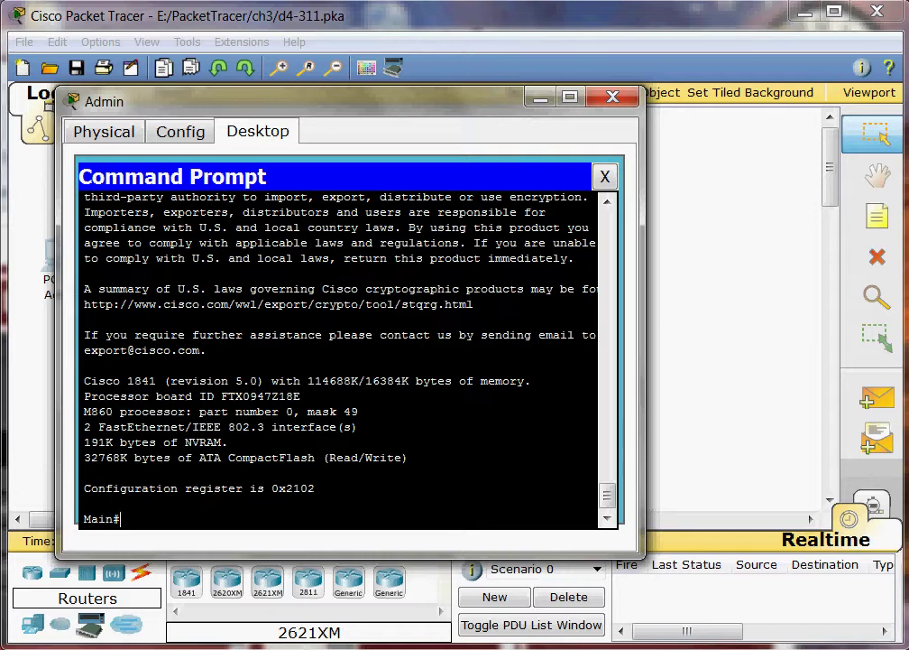
type("SHOW CDP NIEGH")
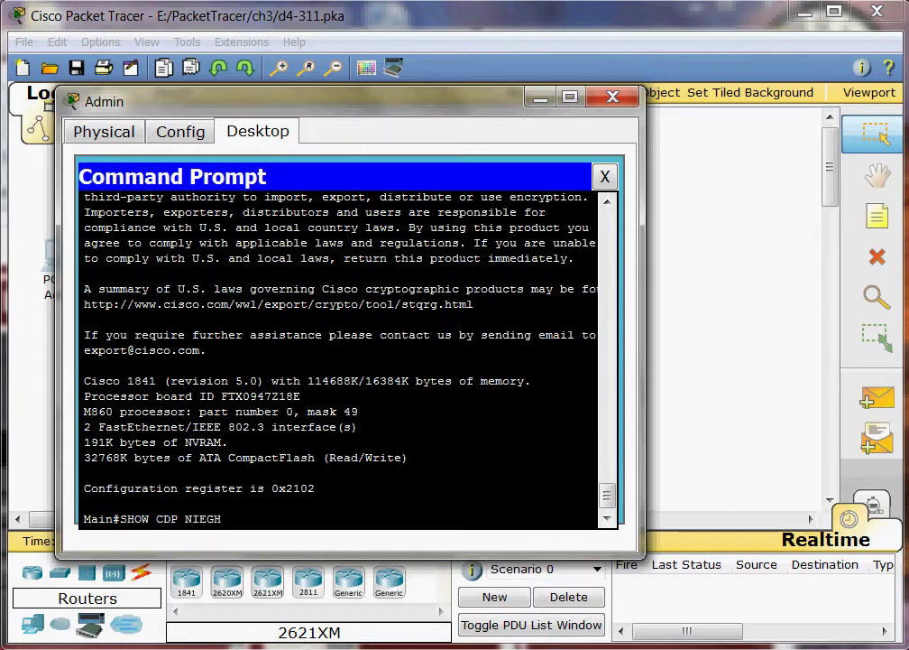
key("Tab")
key("BackSpace")
key("BackSpace")
key("BackSpace")
key("BackSpace")
key("BackSpace")
key("BackSpace")
key("BackSpace")
key("BackSpace")
key("BackSpace")
key("BackSpace")
key("BackSpace")
key("BackSpace")
key("BackSpace")
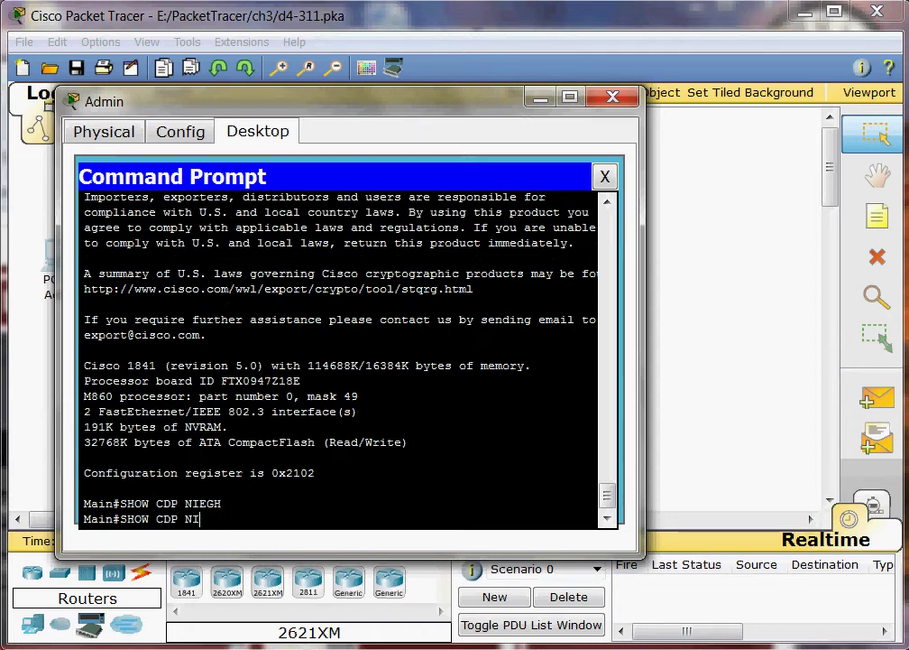
List the devices directly connected to the Main router with show cdp neighbors
type("show cdp nei")
key("Tab")
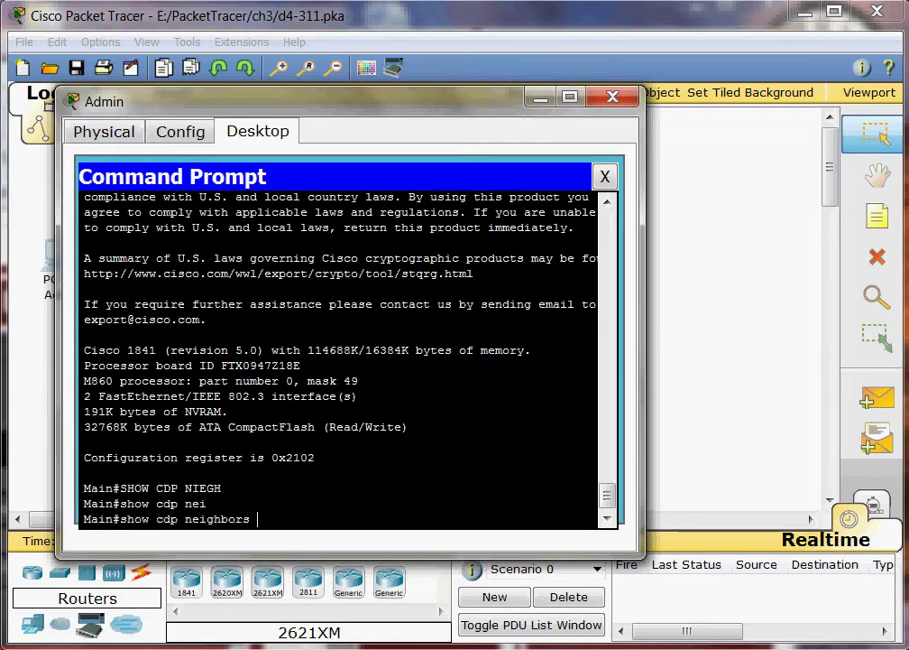
key("Return")
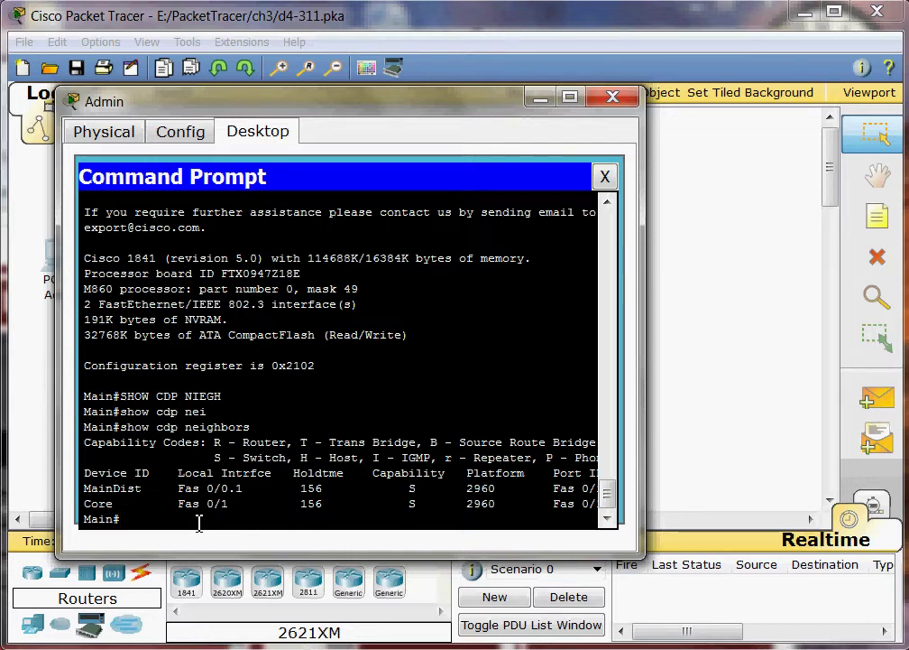
Run show cdp neighbors detail on the Main router and page through the details of each neighbor
key("Up")
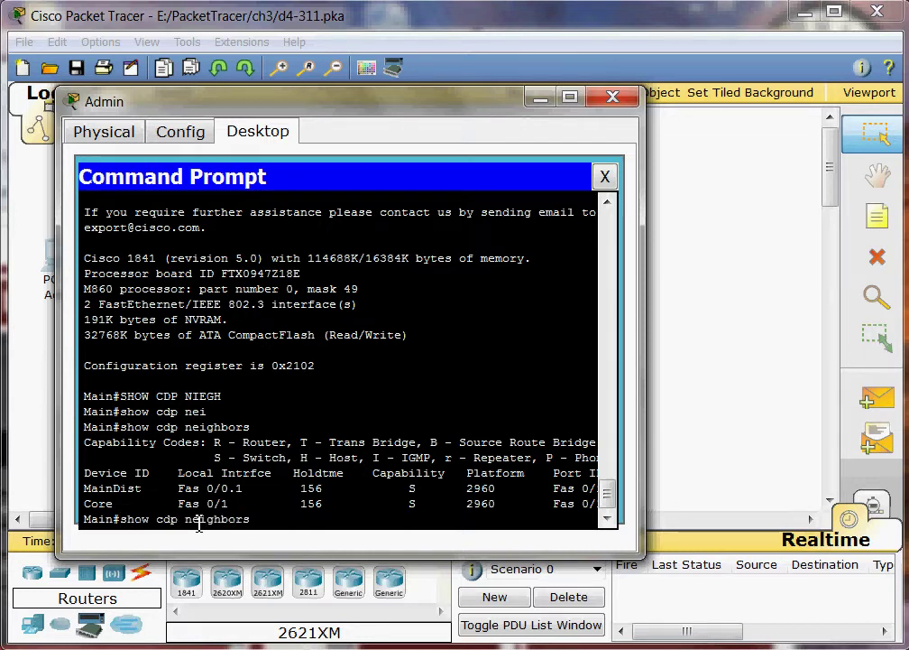
type("detail")
key("Return")
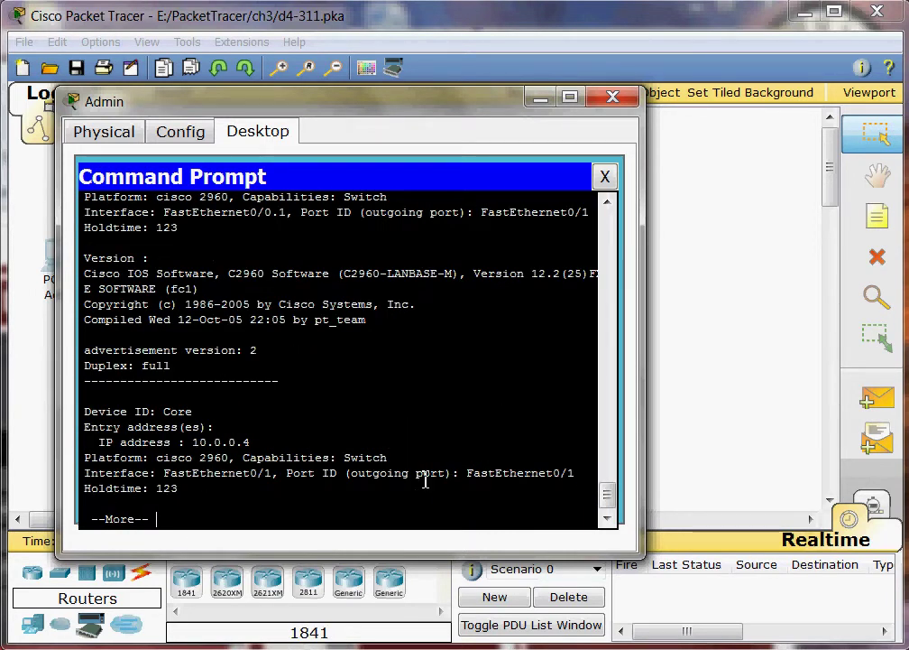
key("space")
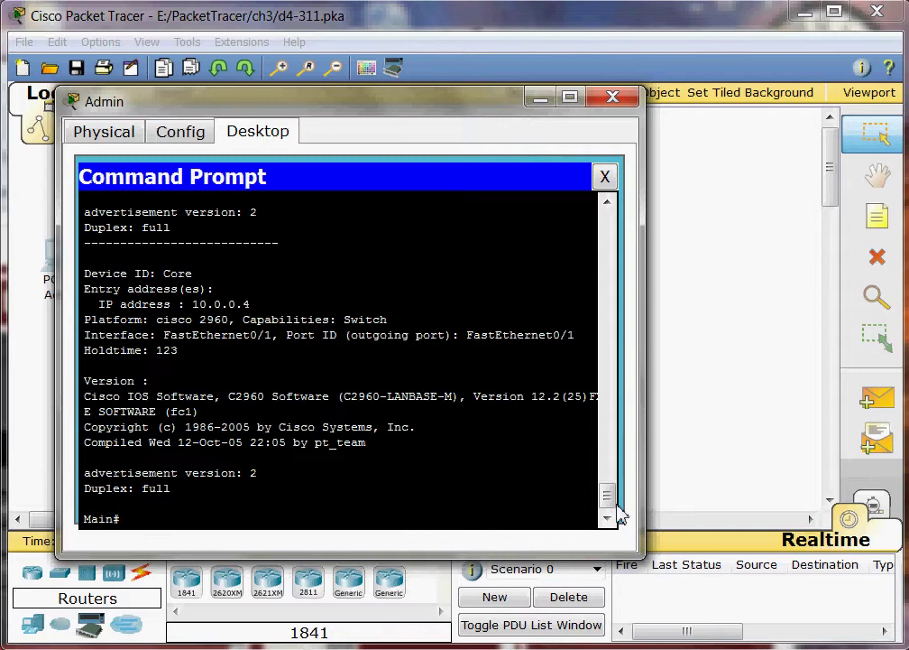
mouse_move(605, 505)
left_mouse_down()
mouse_move(607, 486)
mouse_move(610, 511)
left_mouse_up()
Exit the Main router's session and telnet to 10.1.100.2, entering the access password
type("exit")
key("Return")
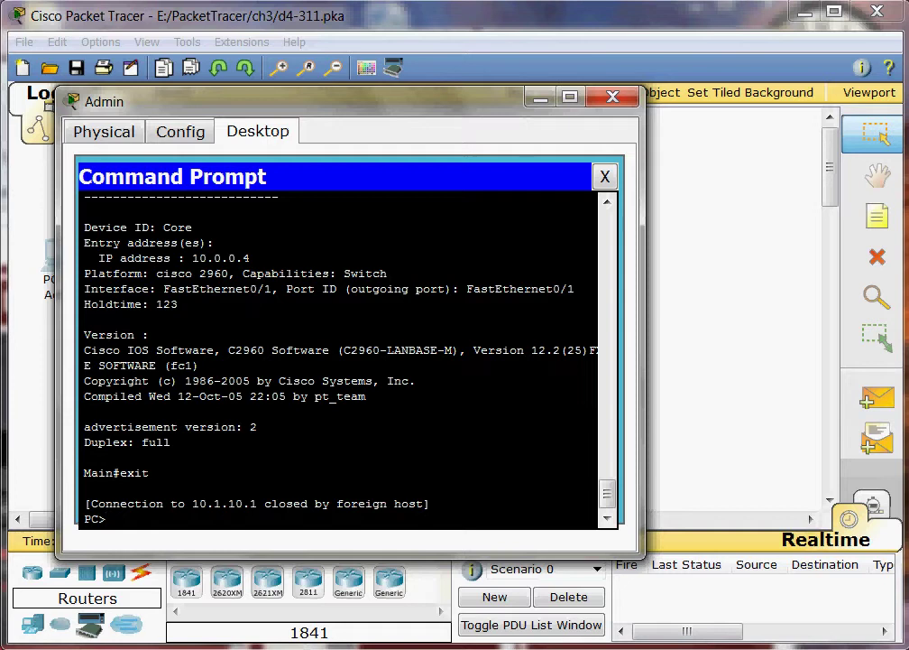
type("elnet 10.1.100.2")
key("Return")
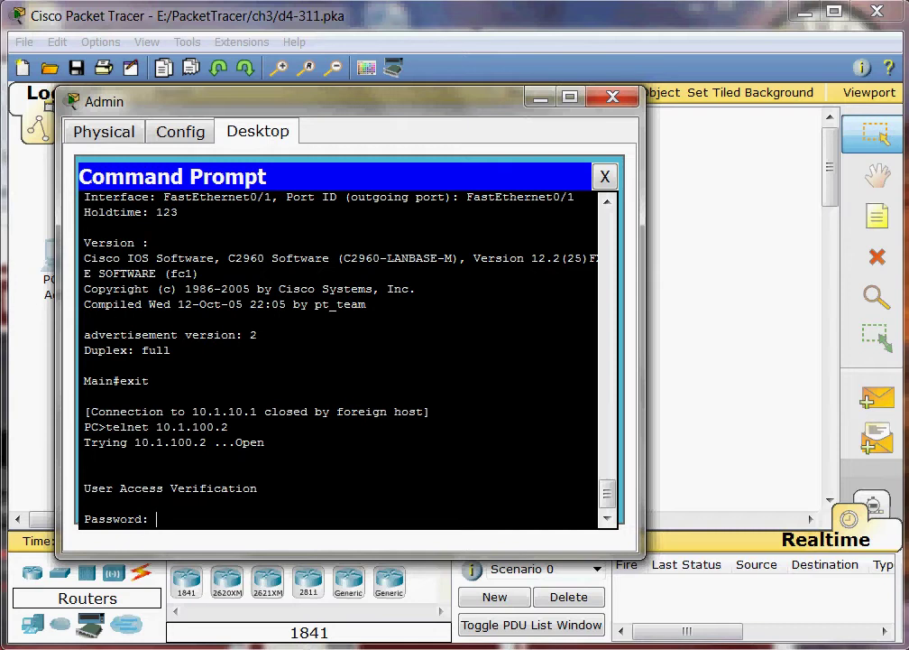
key("Return")
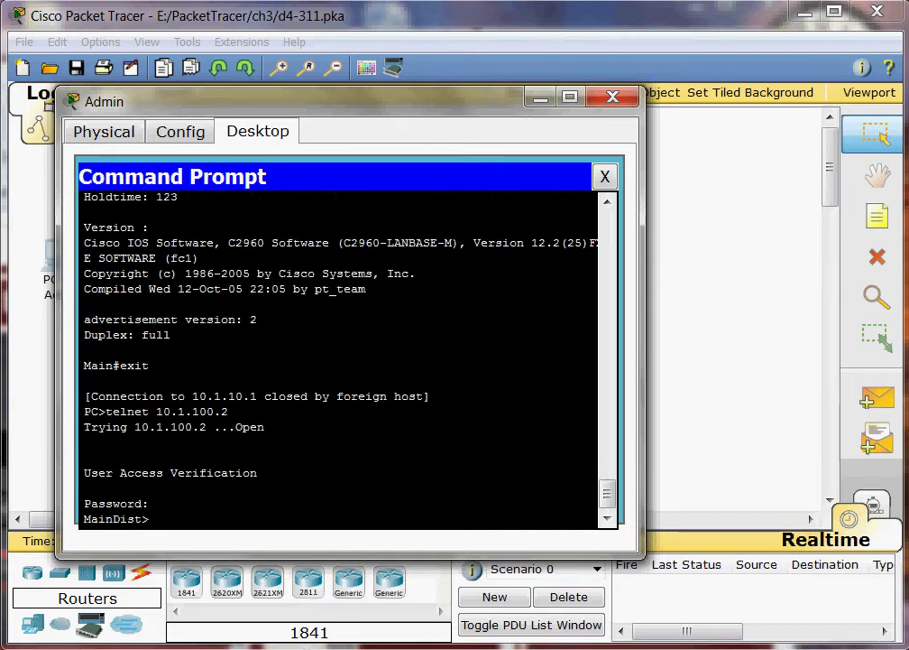
Enter privileged mode on the MainDist switch with the enable password
type("en")
key("Return")
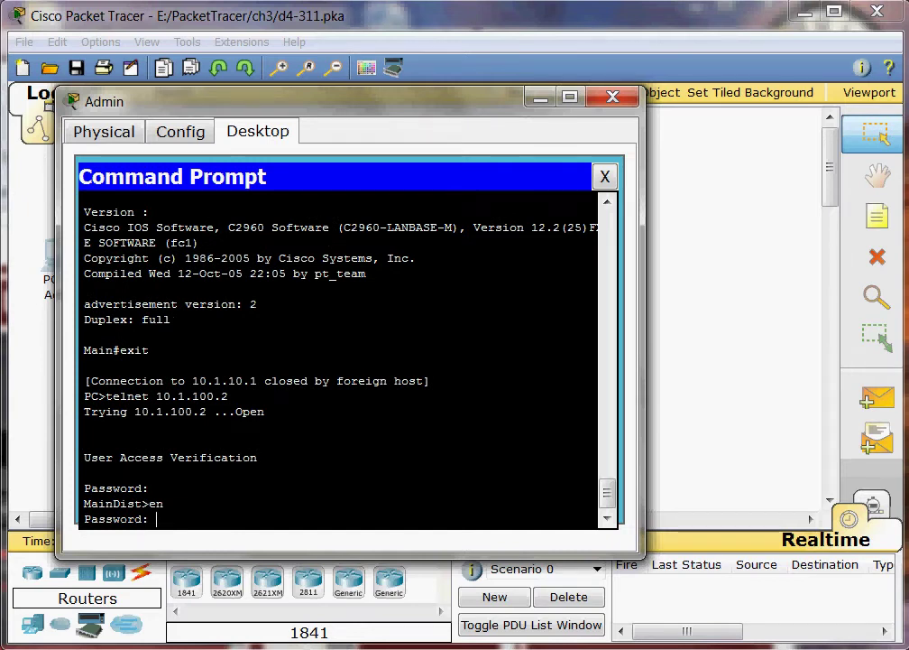
key("Return")
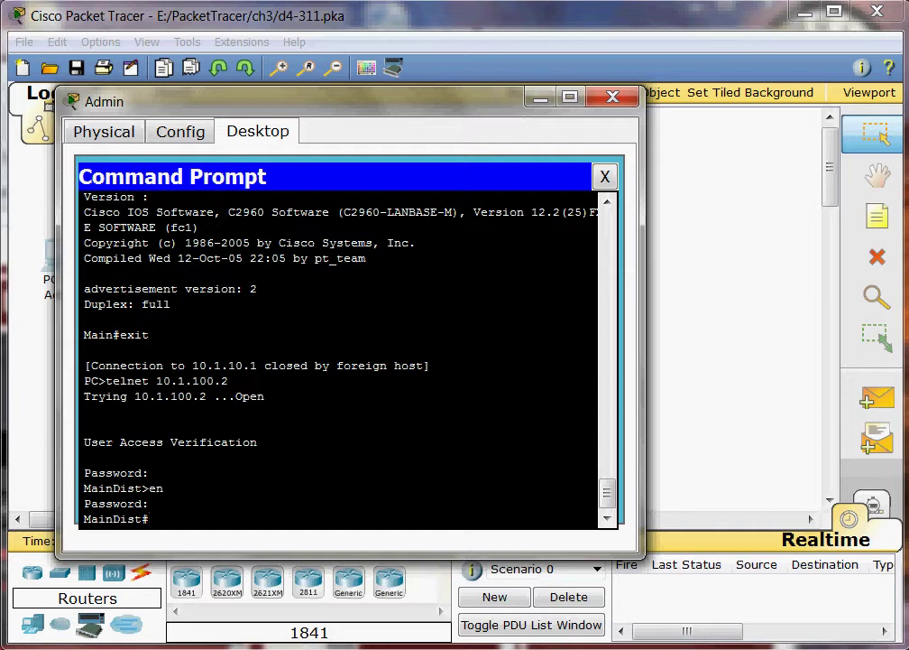
List the devices connected to the MainDist switch with show cdp neighbors
type("show cdp ")
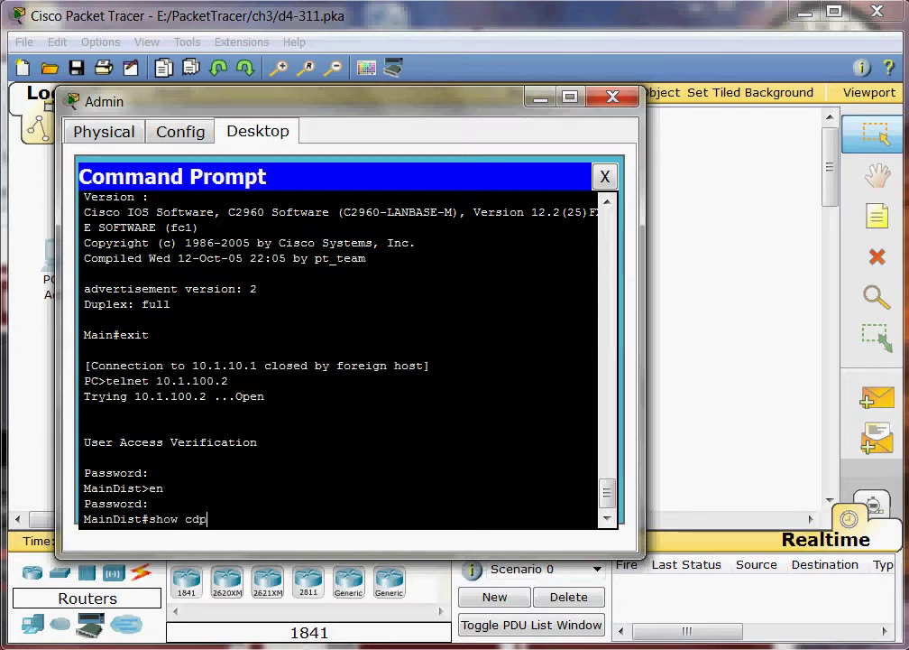
type("nei")
key("Tab")
key("Return")
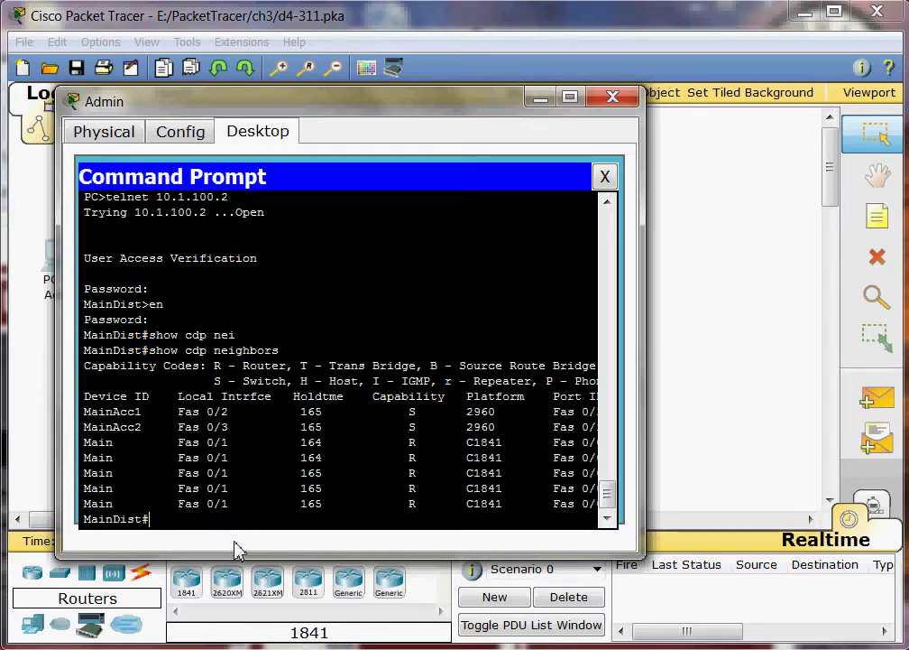
Run show cdp neighbors detail on the MainDist switch and page through all neighbor entries
key("Up")
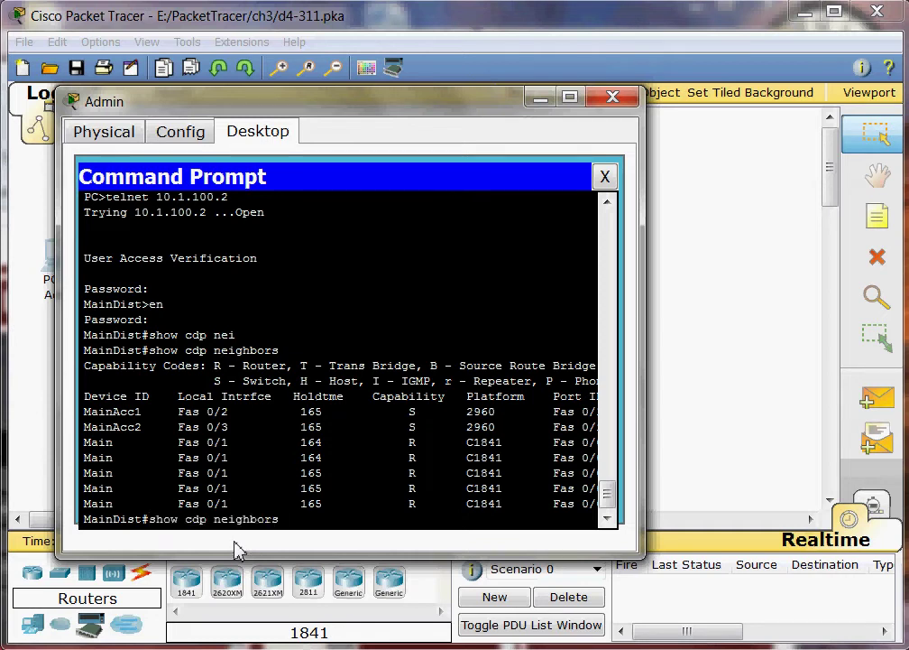
type("de")
key("Tab")
key("Return")
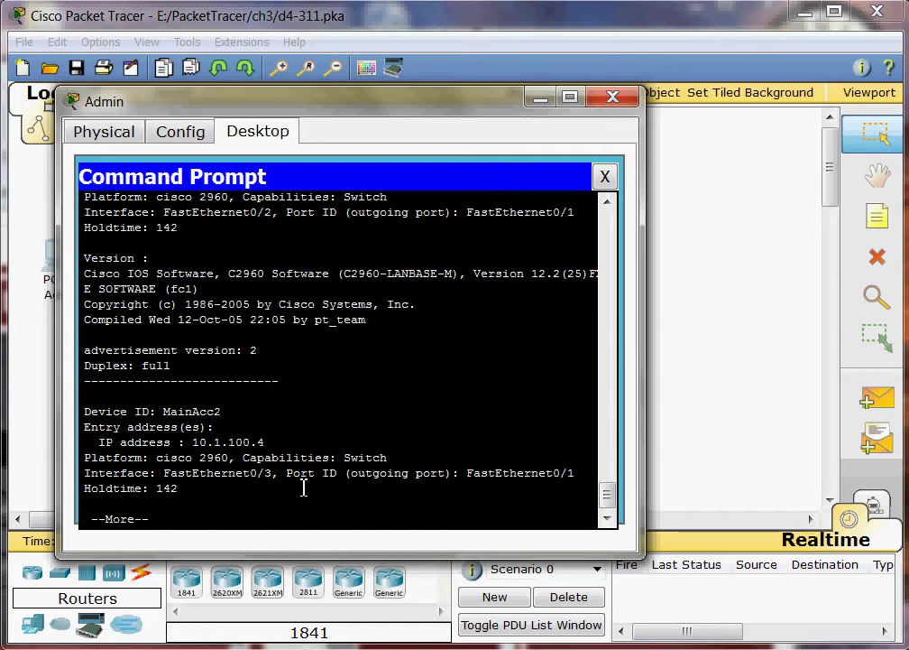
key("space")
key("space")
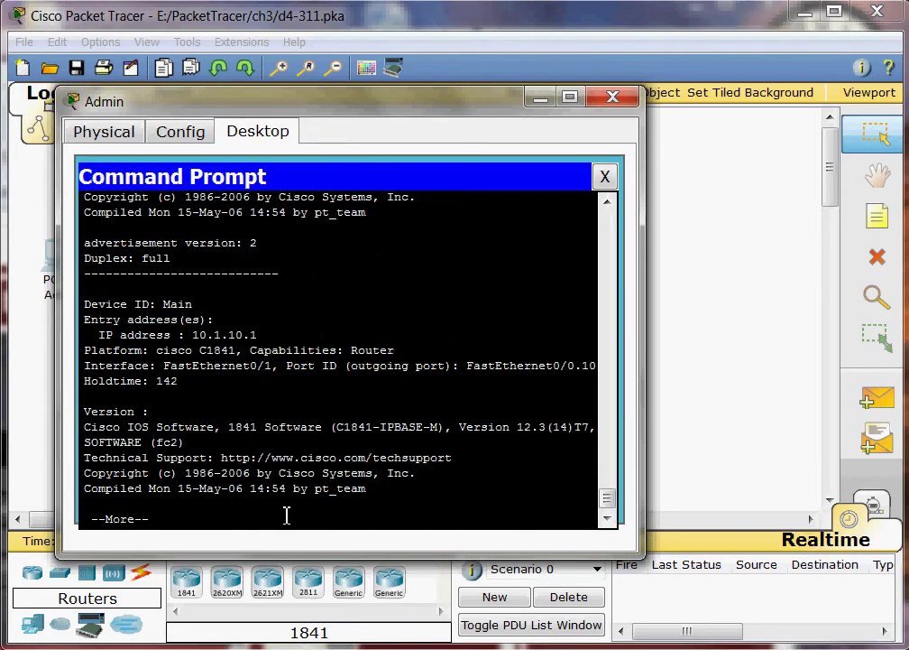
key("space")
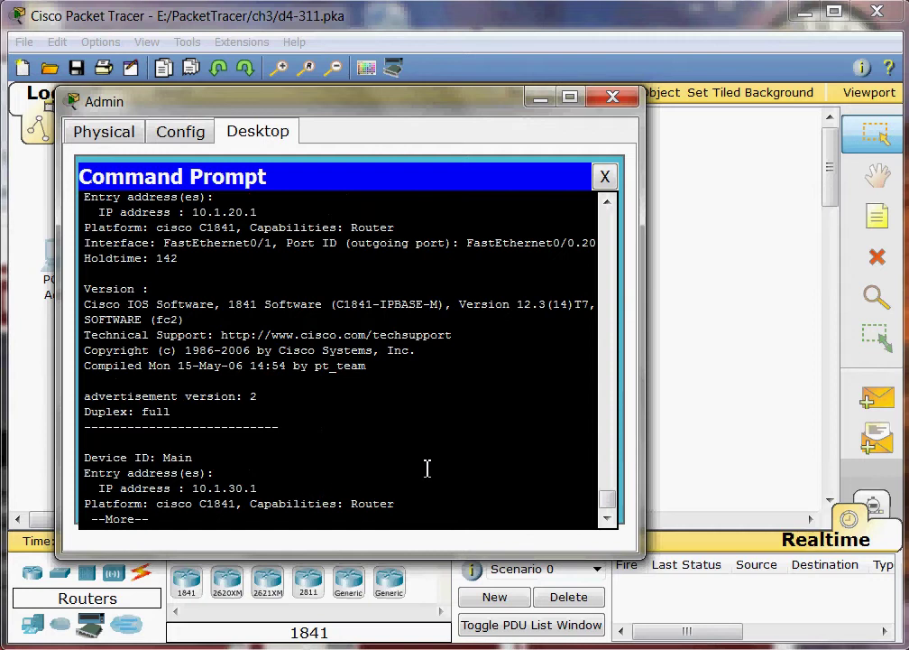
key("space")
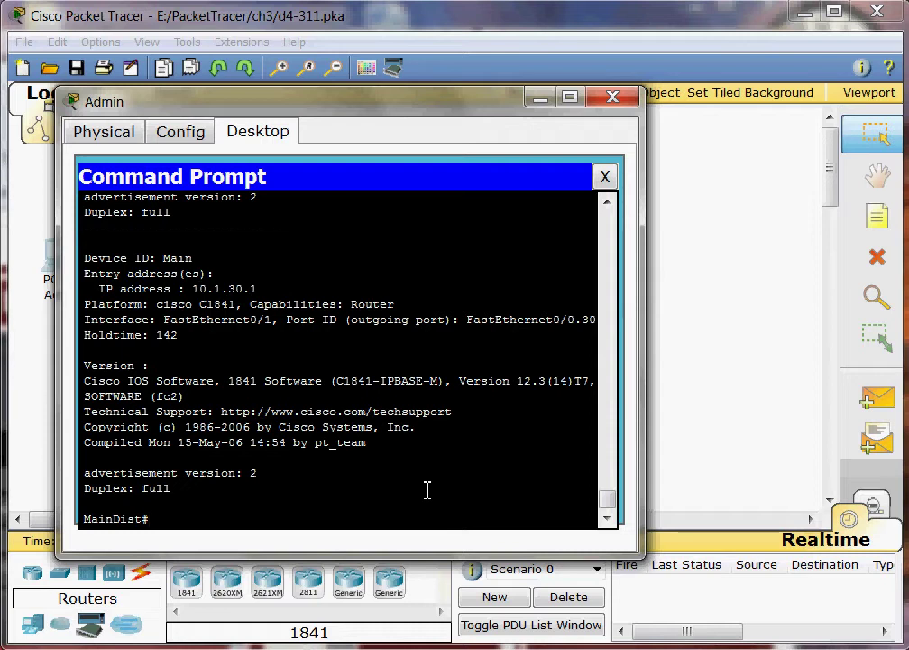
Display the MainDist switch's running configuration with show run and page through to the end
type("show run")
key("Return")
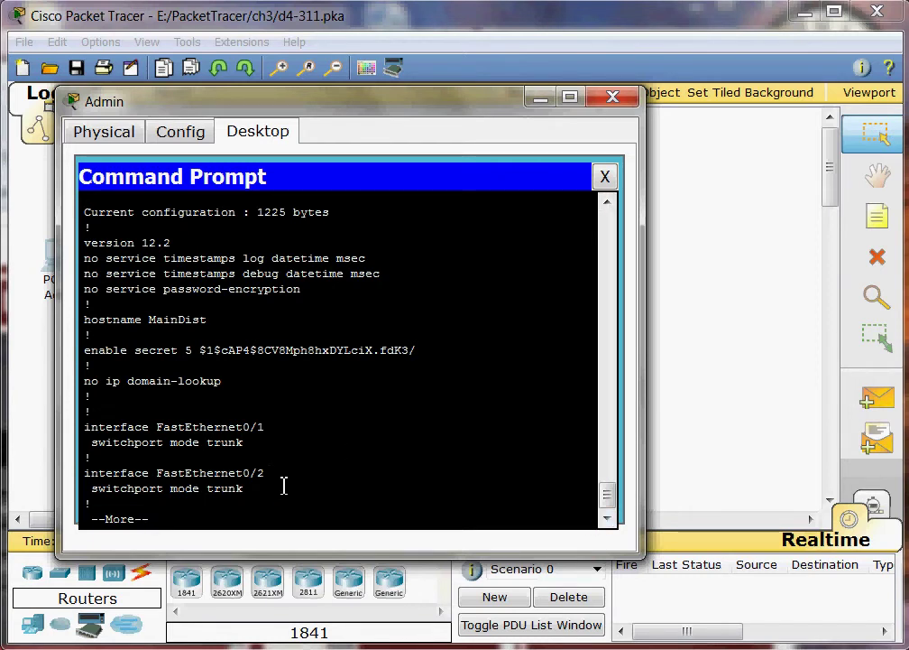
key("space")
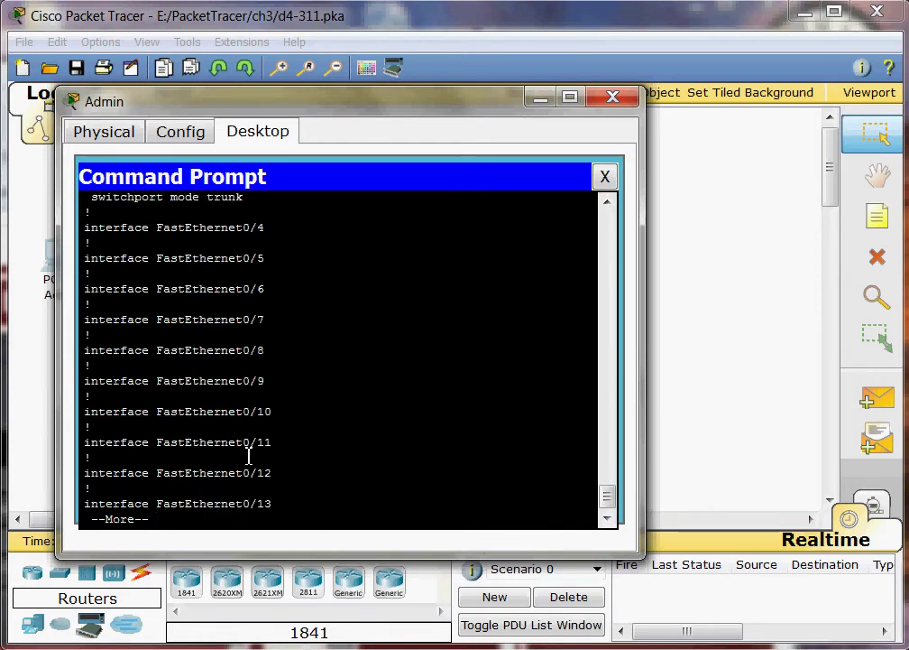
key("space")
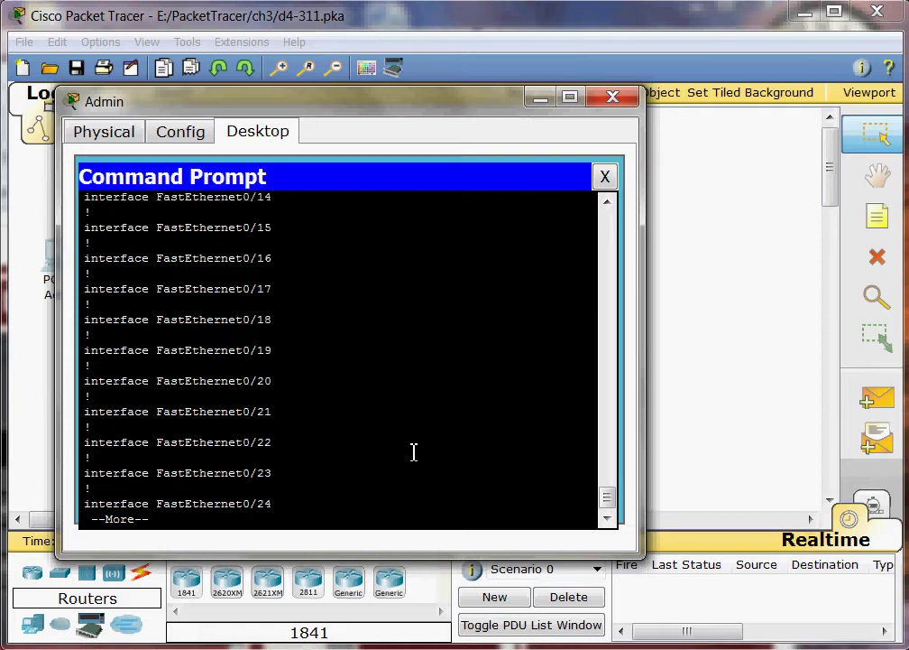
key("space")
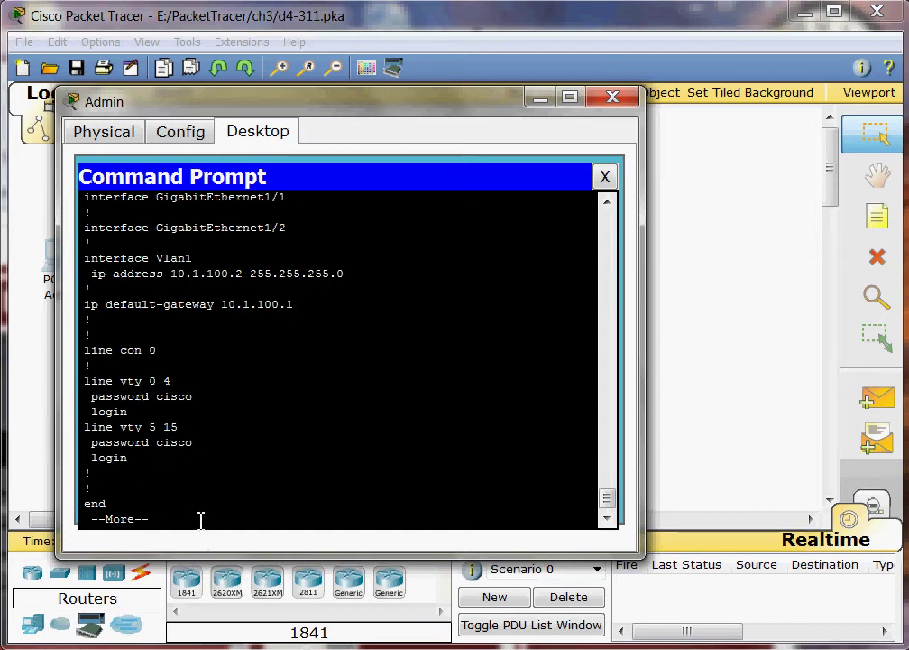
key("space")
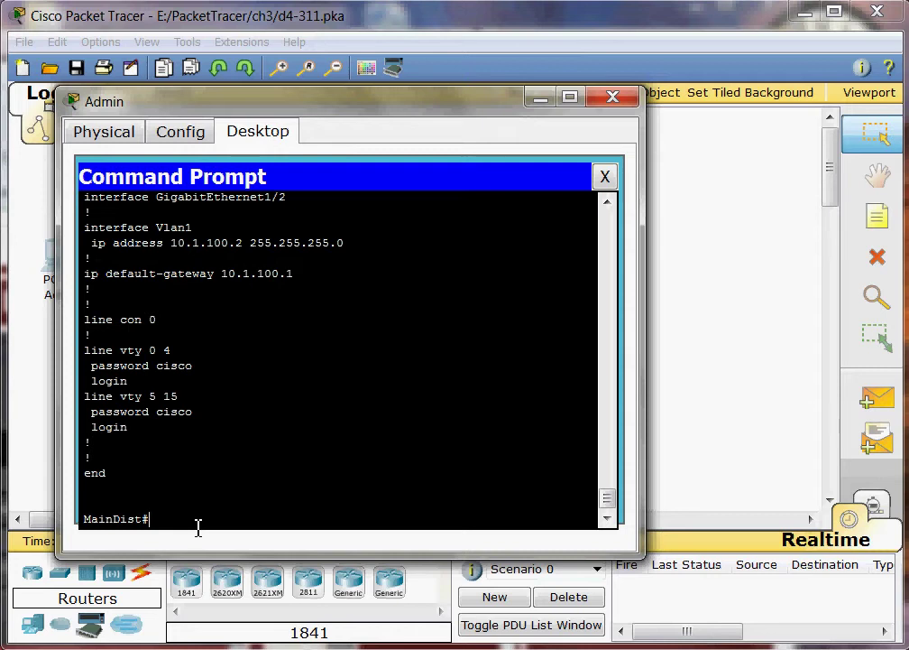
Try show ip route on the MainDist switch and list the available options with show ip ?
type("show ip route")
key("Return")
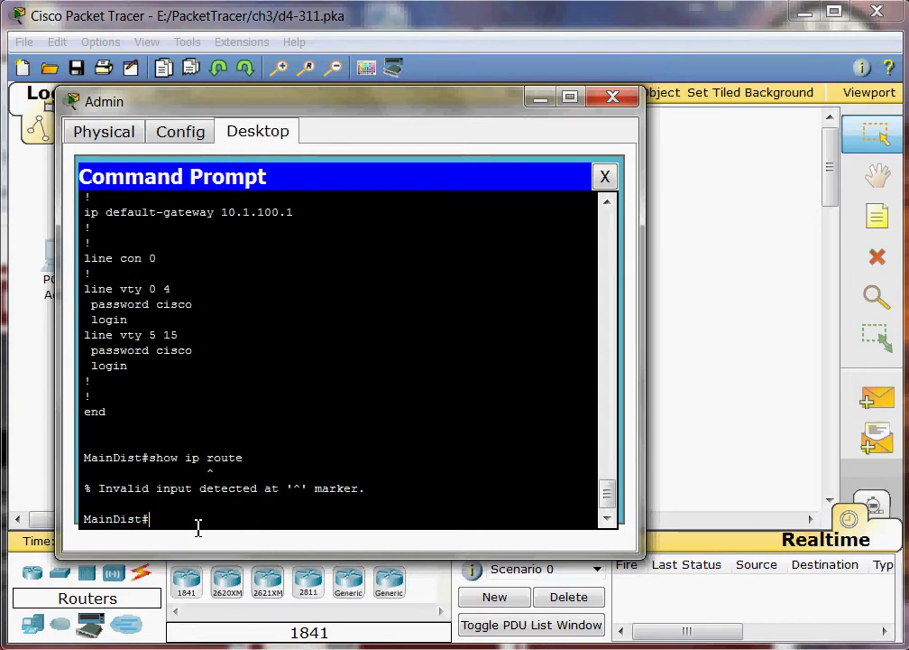
key("Up")
key("BackSpace")
key("BackSpace")
key("BackSpace")
key("BackSpace")
type("?")
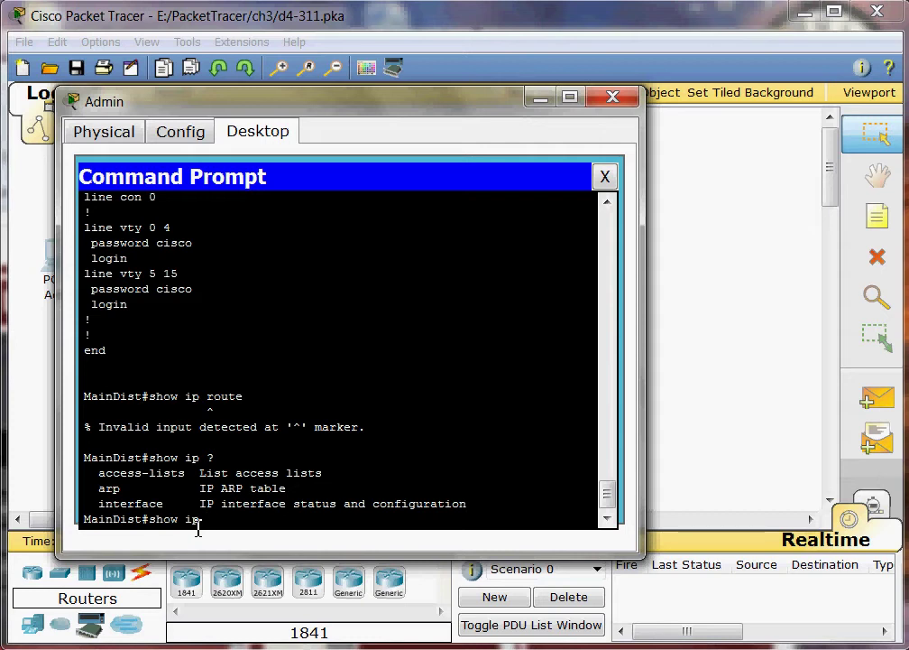
Run show interfaces on the MainDist switch and page through the details of every port and Vlan1
key("BackSpace")
key("BackSpace")
key("BackSpace")
type("inter")
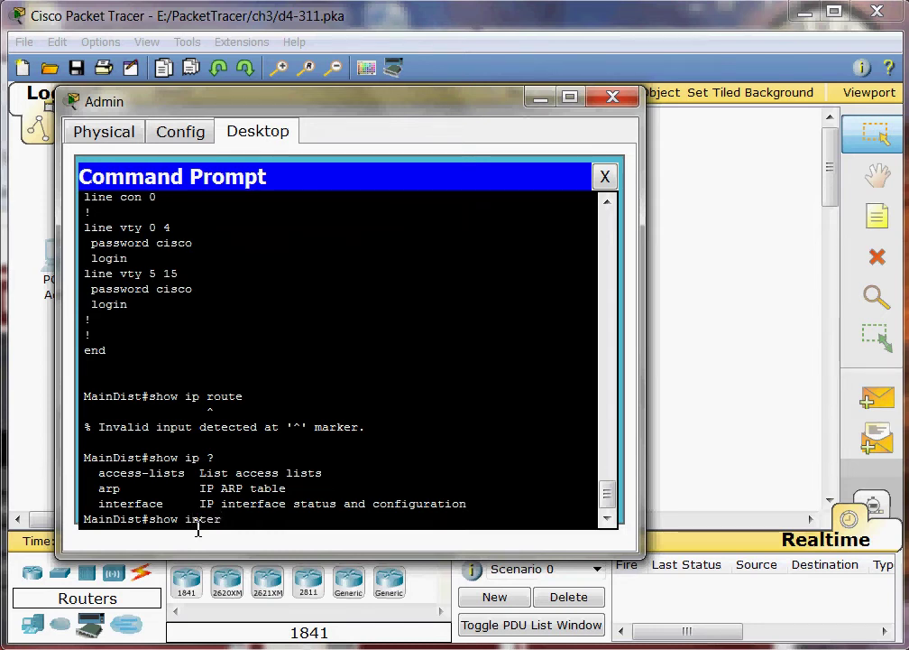
key("Tab")
key("Return")
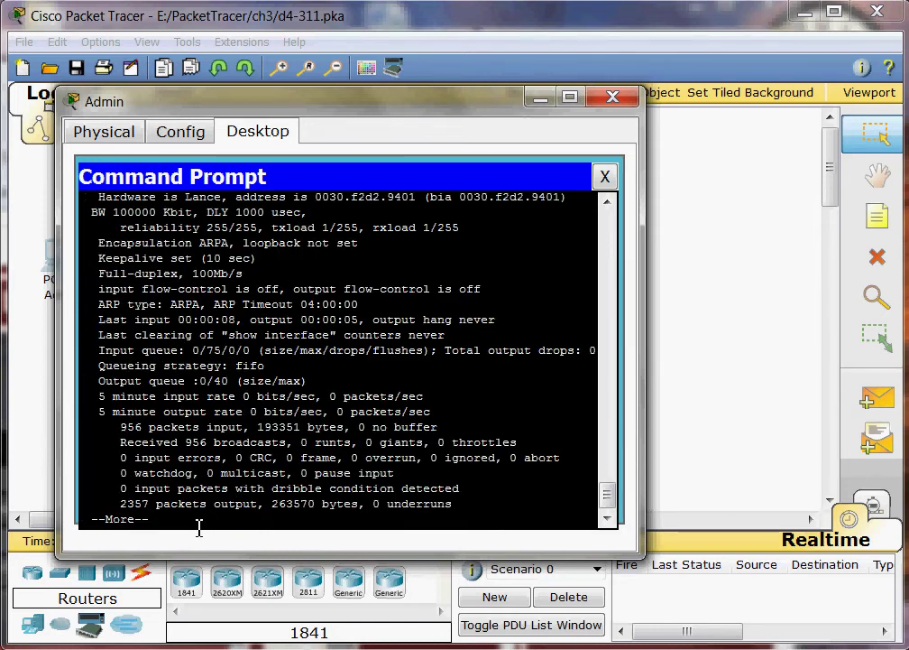
key("space")
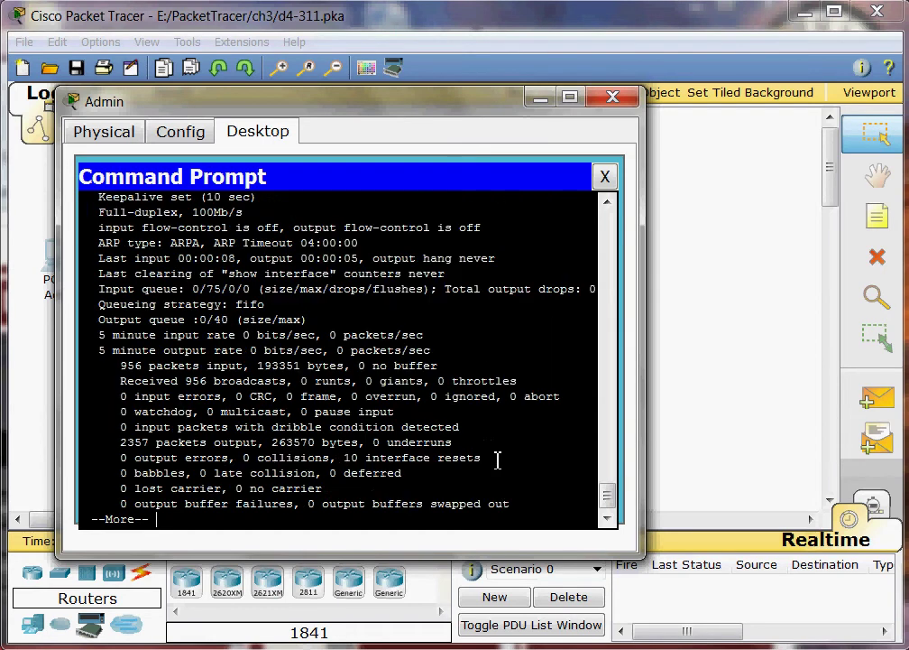
key("space")
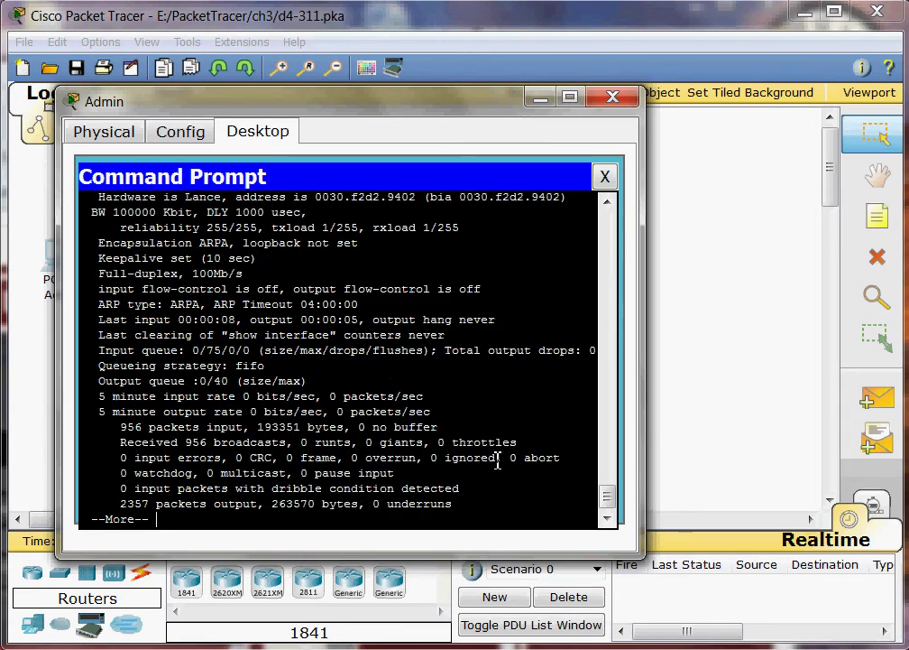
key("space")
key("space")
key("space")
key("space")
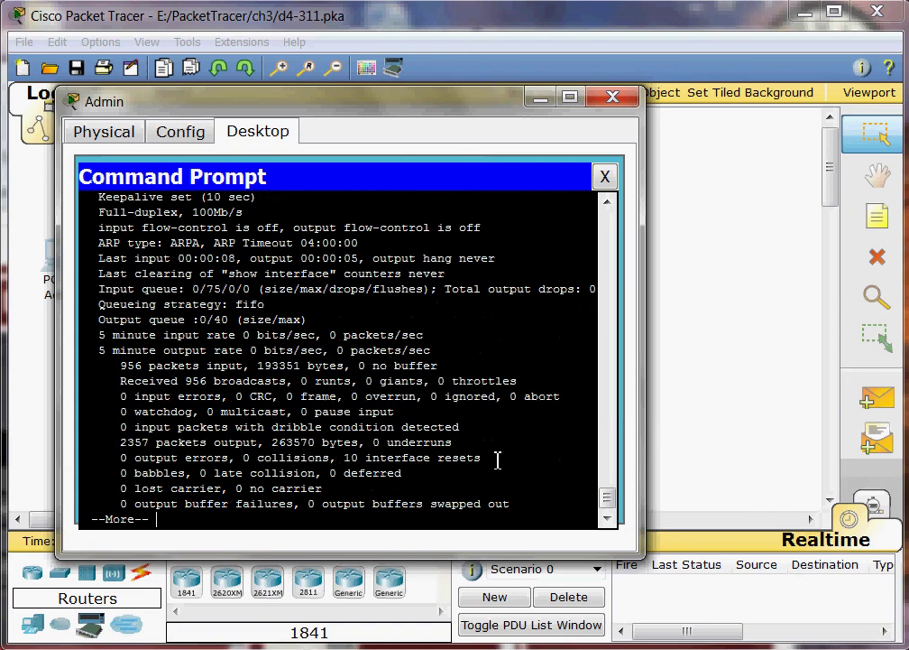
key("space")
key("space")
key("space")
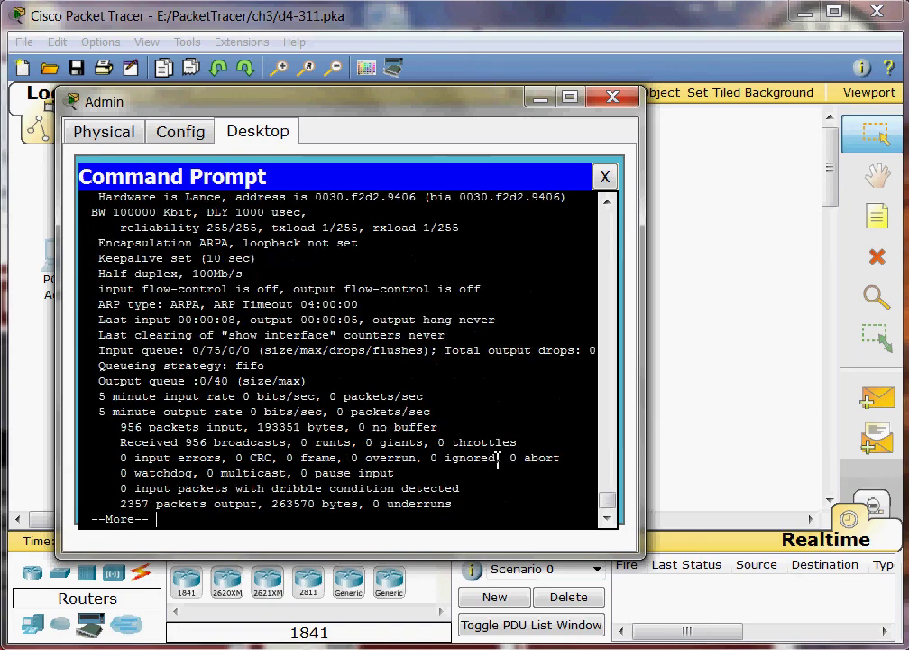
key("space")
key("space")
key("space")
key("space")
key("space")
key("space")
key("space")
key("space")
key("space")
key("space")
key("space")
key("space")
key("space")
key("space")
key("space")
key("space")
key("space")
key("space")
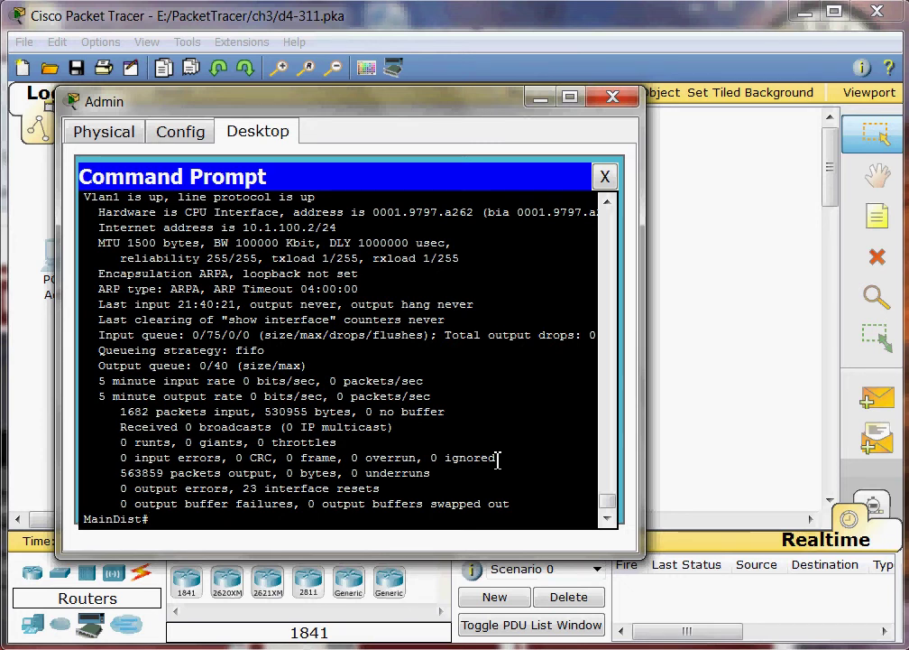
Try show interface brief on the MainDist switch, testing completion of the abbreviated brief keyword
type("show interfaces d=br")
key("BackSpace")
key("BackSpace")
key("BackSpace")
key("BackSpace")
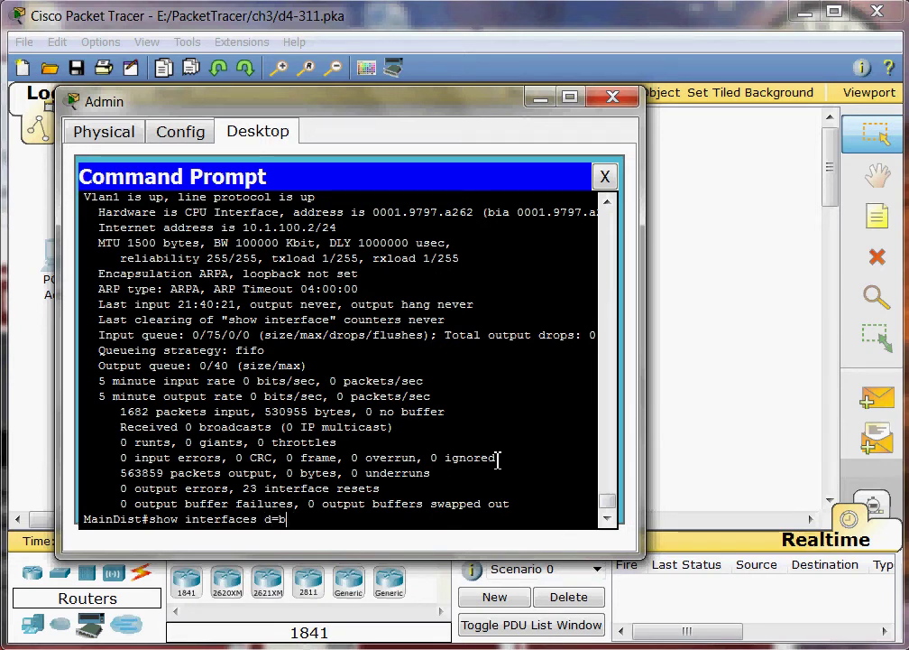
type("br")
key("Tab")
type("ei")
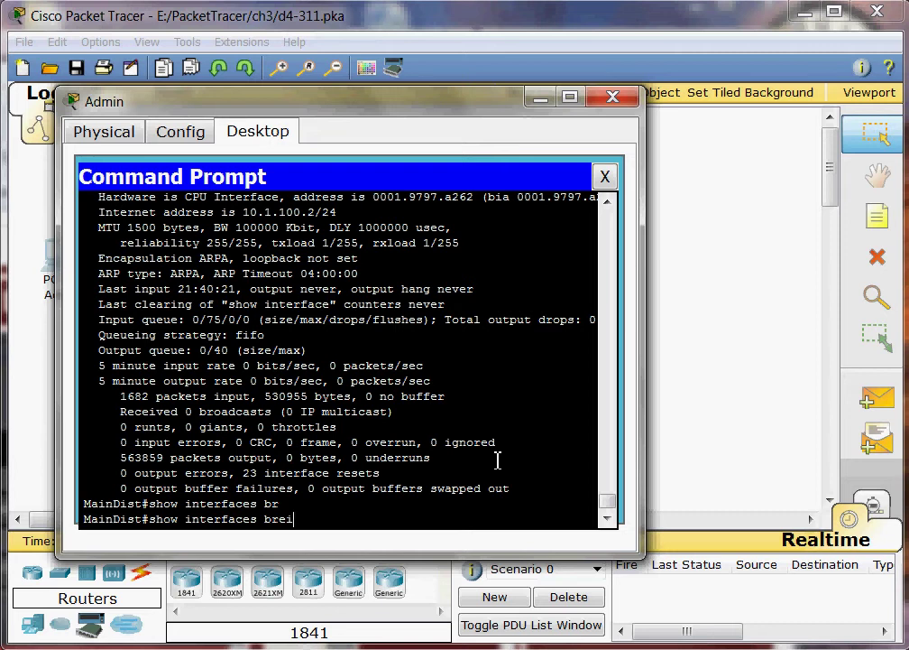
key("BackSpace")
key("BackSpace")
type("i")
key("Tab")
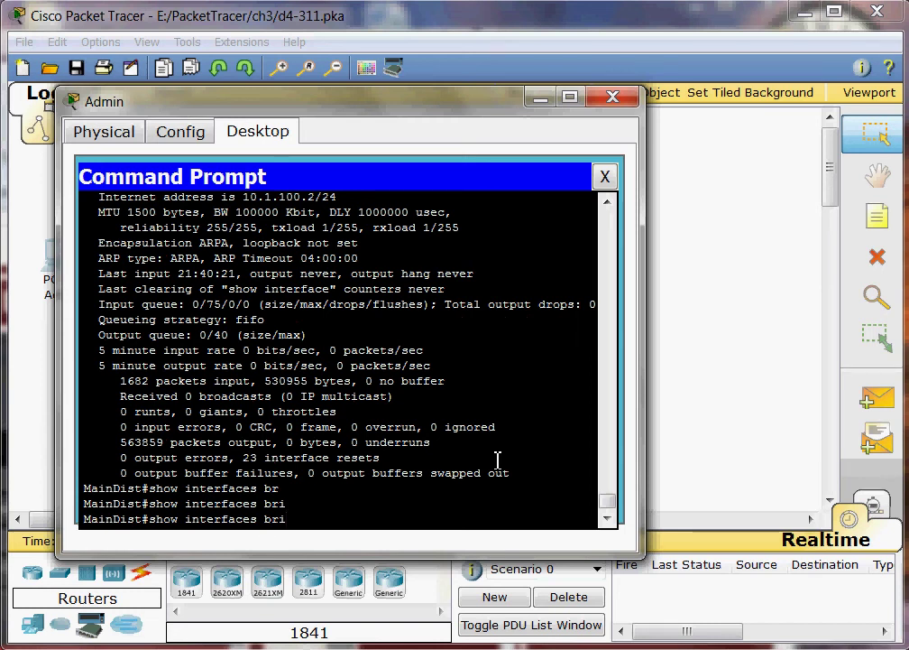
key("Left")
key("BackSpace")
key("Tab")
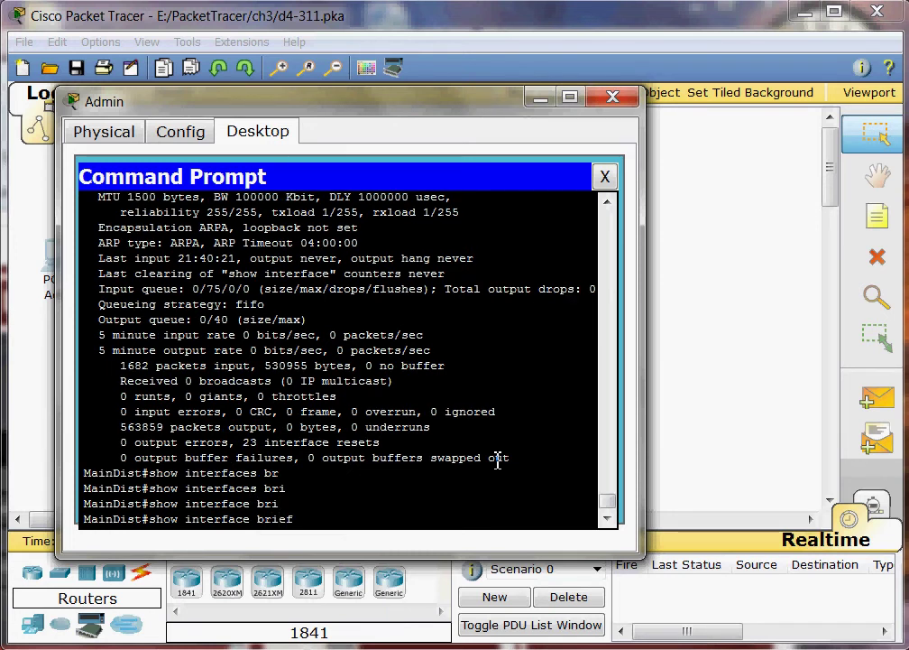
type("ef")
key("Return")
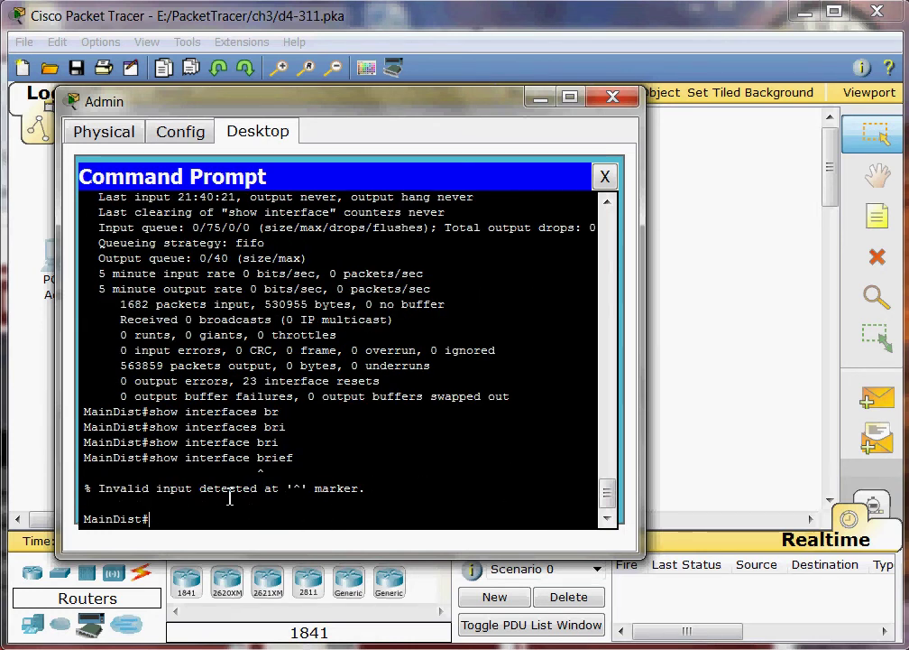
List the available options with show interface ? on the MainDist switch and clear the unfinished command from the prompt
key("Up")
key("BackSpace")
key("BackSpace")
key("BackSpace")
key("BackSpace")
key("BackSpace")
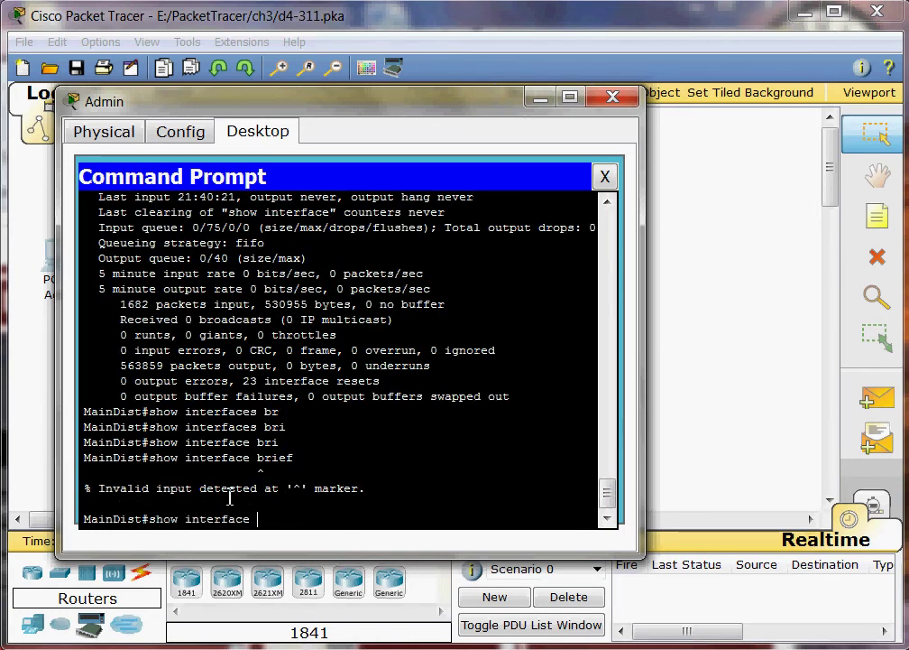
type("?")
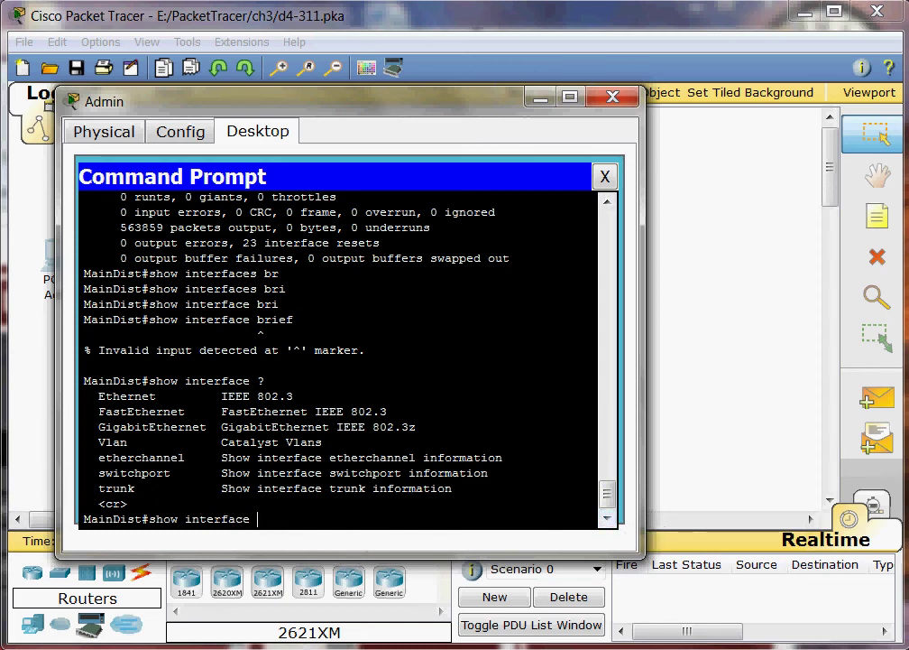
key("BackSpace")
key("BackSpace")
key("BackSpace")
key("BackSpace")
key("BackSpace")
key("BackSpace")
key("BackSpace")
key("BackSpace")
key("BackSpace")
key("BackSpace")
key("BackSpace")
key("BackSpace")
key("BackSpace")
key("BackSpace")
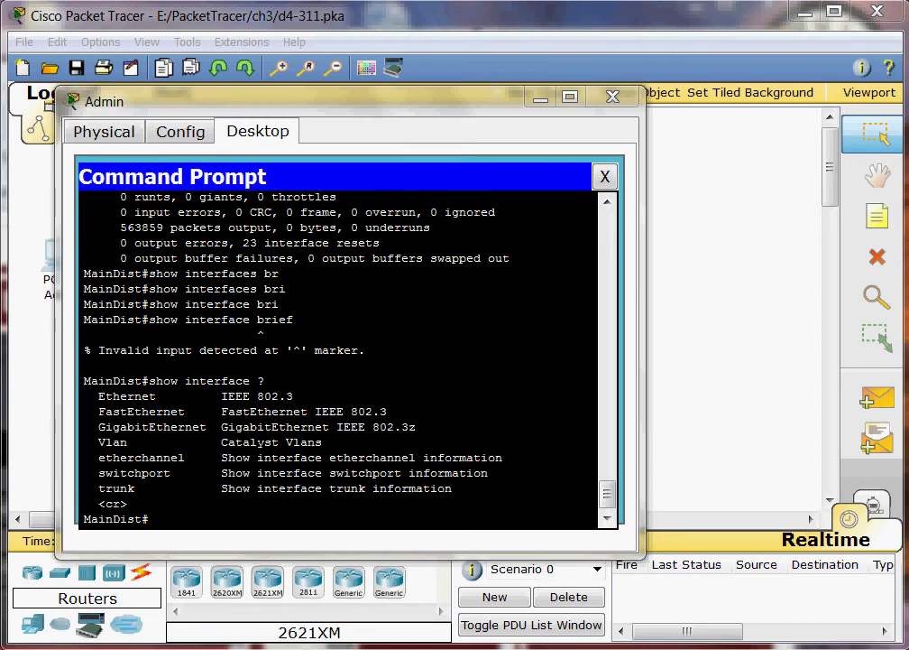
mouse_move(605, 496)
left_mouse_down()
mouse_move(606, 256)
mouse_move(607, 502)
left_mouse_up()
left_click(609, 513)
mouse_move(605, 497)
left_mouse_down()
mouse_move(603, 432)
mouse_move(588, 503)
left_mouse_up()
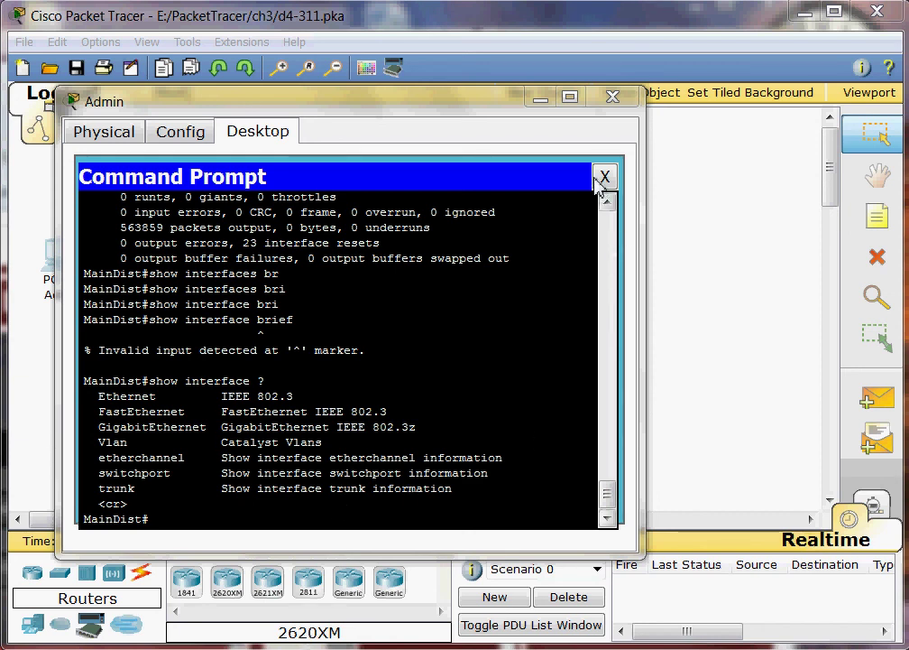
Close the Admin PC window and dismiss the Activity Results page to return to the logical workspace
left_click_drag(440, 106, 471, 98)
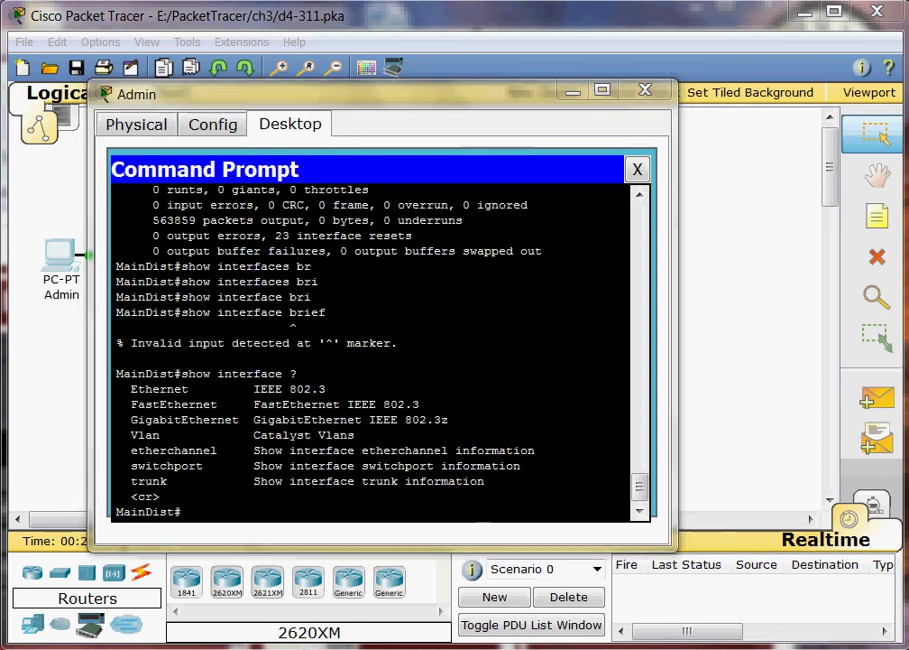
left_click(645, 90)
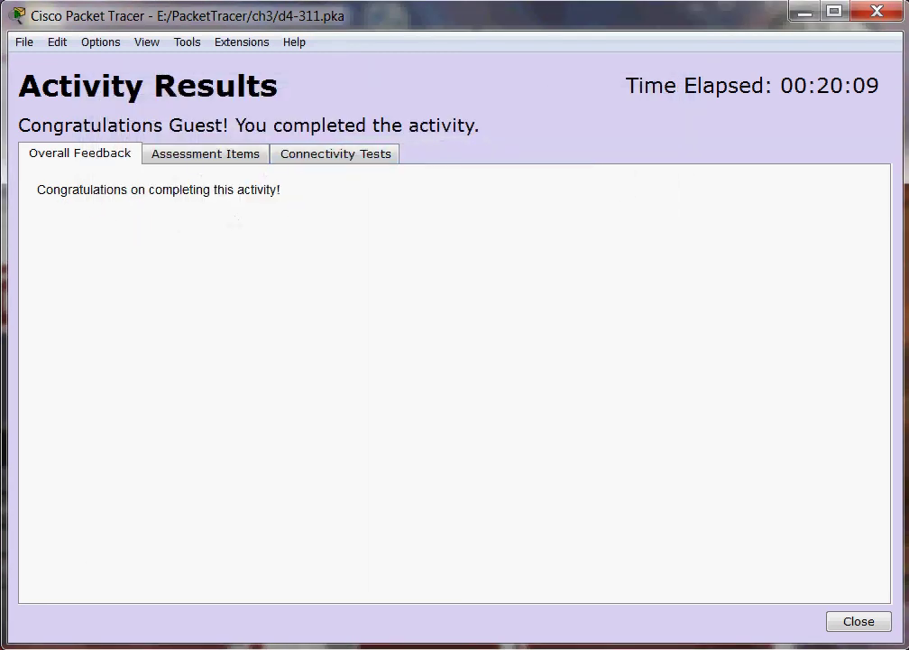
left_click(858, 621)
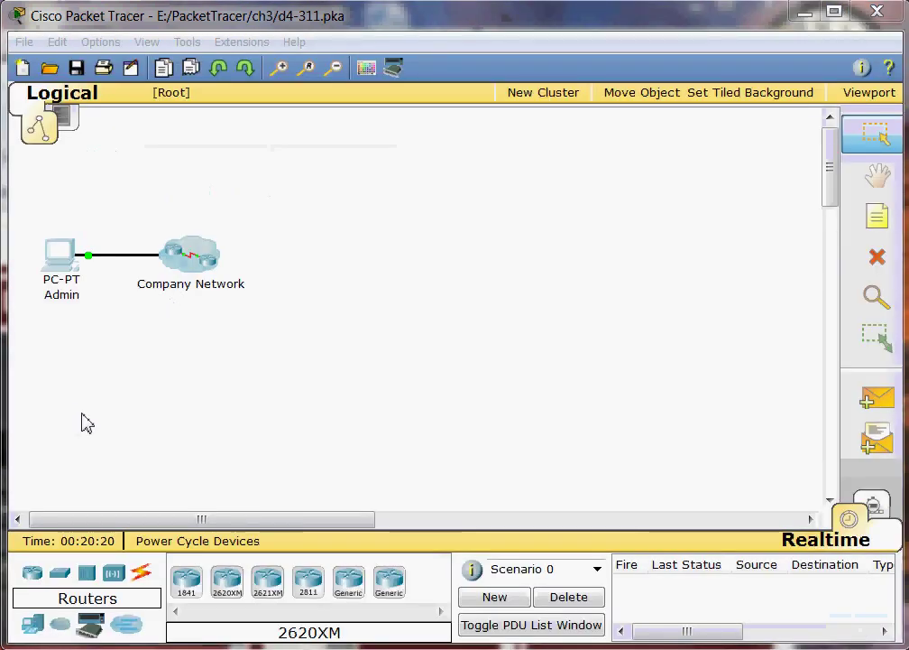